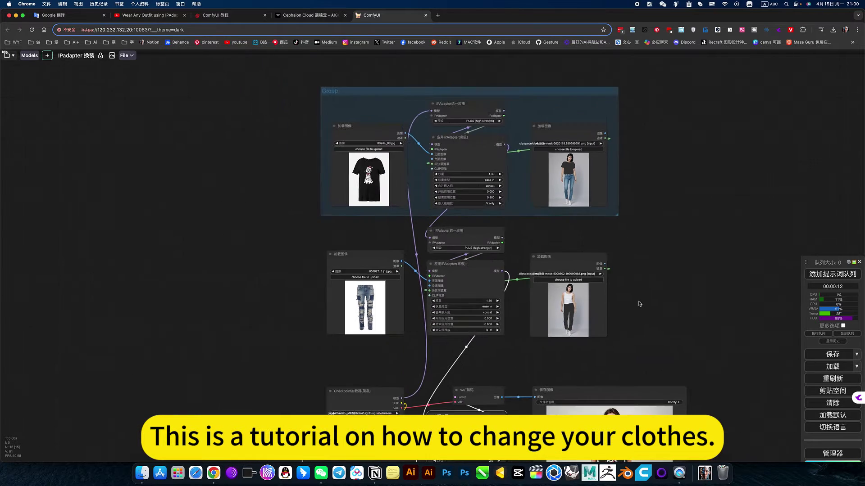
Examine the outfit-swap workflow, from the two IPAdapter clothing sections to the K sampler, empty latent and generated image.
{"action": "scroll", "coordinate": [638, 301], "scroll_direction": "down", "scroll_amount": 1}
{"action": "left_click_drag", "start_coordinate": [645, 311], "coordinate": [610, 325]}
{"action": "scroll", "coordinate": [427, 234], "scroll_direction": "up", "scroll_amount": 9}
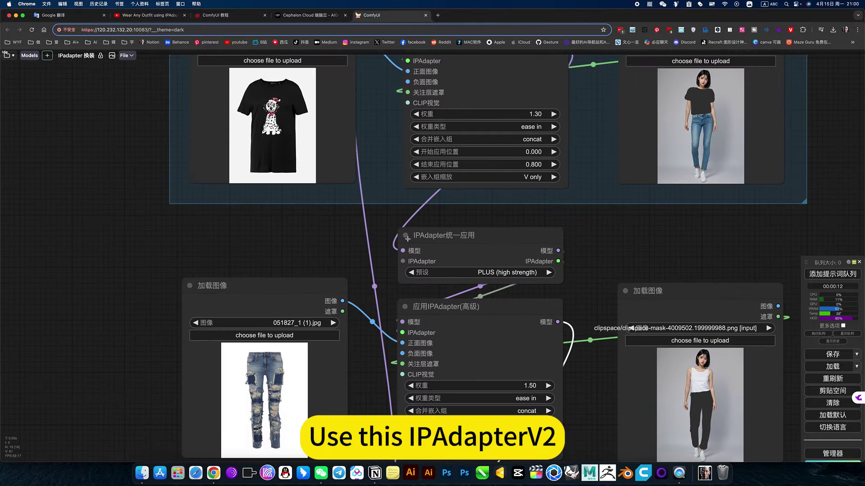
{"action": "scroll", "coordinate": [586, 246], "scroll_direction": "down", "scroll_amount": 4}
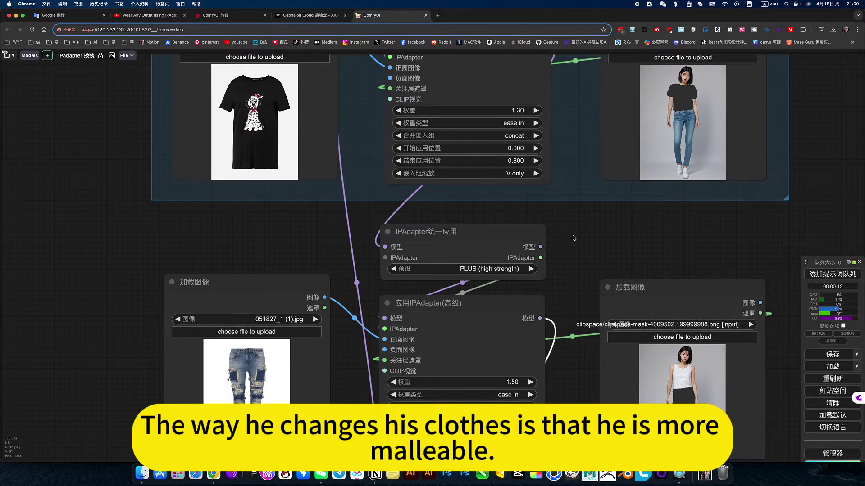
{"action": "scroll", "coordinate": [582, 249], "scroll_direction": "down", "scroll_amount": 3}
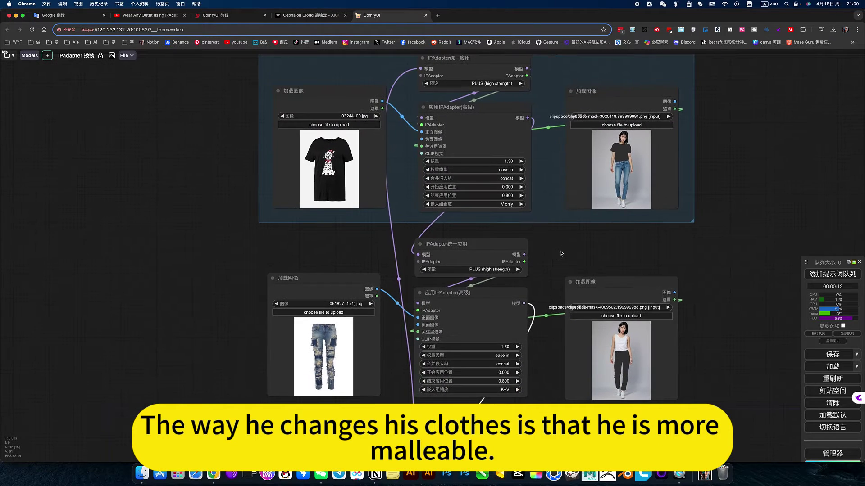
{"action": "left_click_drag", "start_coordinate": [654, 292], "coordinate": [585, 195]}
{"action": "left_click_drag", "start_coordinate": [633, 239], "coordinate": [604, 133]}
{"action": "scroll", "coordinate": [530, 284], "scroll_direction": "up", "scroll_amount": 8}
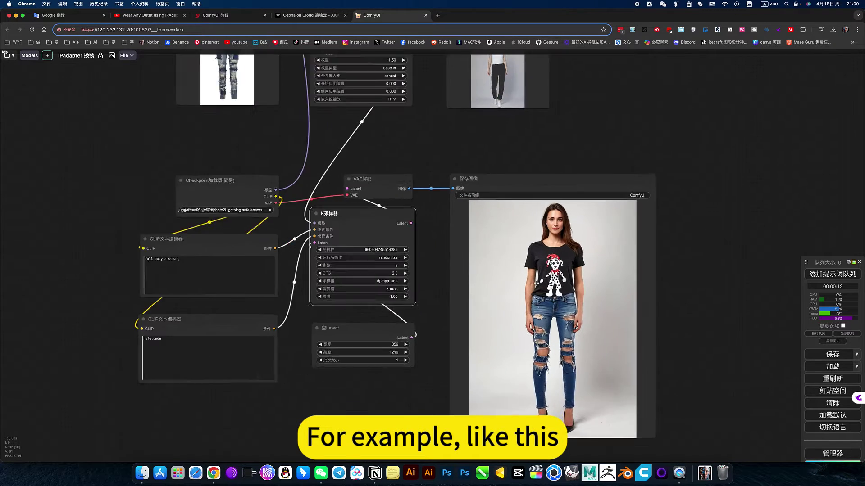
{"action": "left_click_drag", "start_coordinate": [373, 266], "coordinate": [567, 243]}
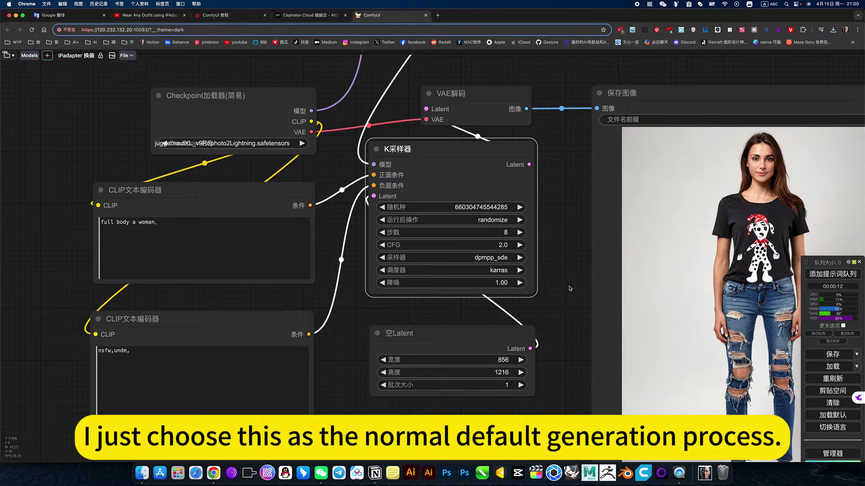
{"action": "scroll", "coordinate": [570, 288], "scroll_direction": "right", "scroll_amount": 5}
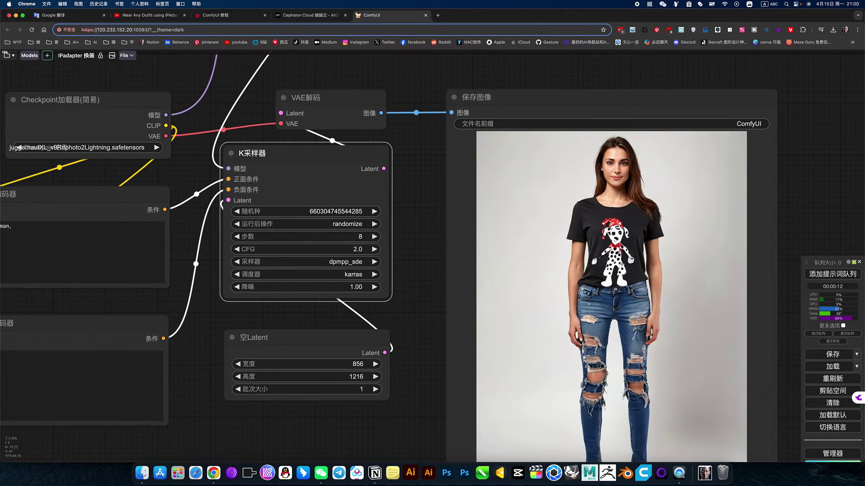
{"action": "scroll", "coordinate": [621, 264], "scroll_direction": "down", "scroll_amount": 5}
{"action": "scroll", "coordinate": [564, 131], "scroll_direction": "up", "scroll_amount": 5}
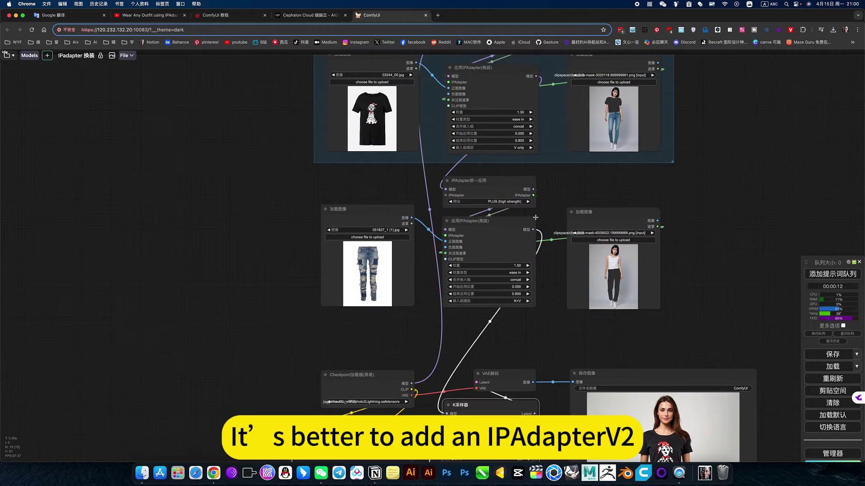
Inspect how the jeans image and masked model image feed the lower advanced IPAdapter node, and view the masked image node's options.
{"action": "scroll", "coordinate": [462, 219], "scroll_direction": "up", "scroll_amount": 5}
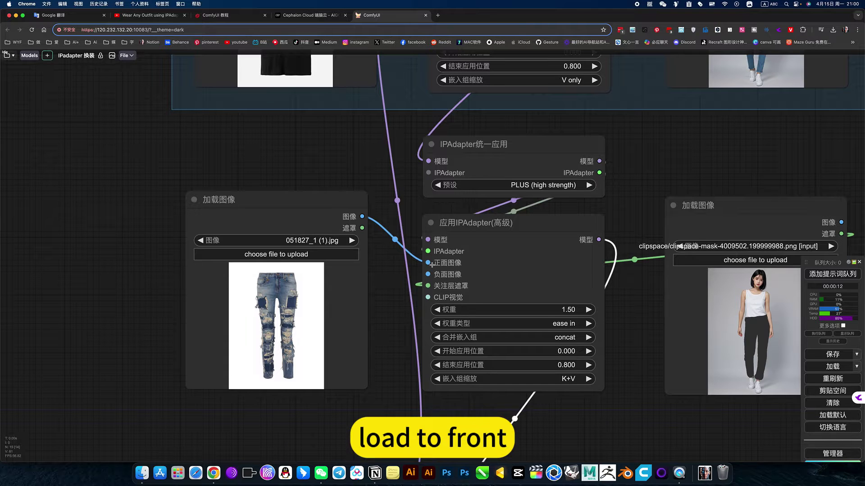
{"action": "left_click_drag", "start_coordinate": [622, 314], "coordinate": [516, 313]}
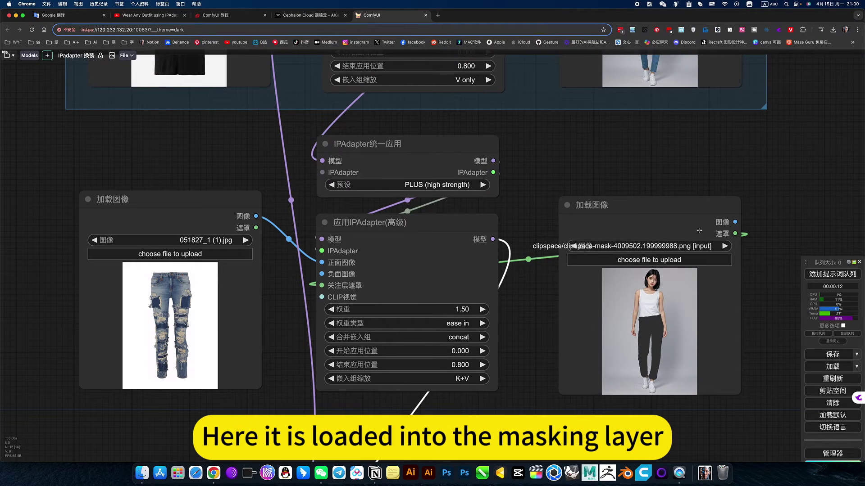
{"action": "left_click", "coordinate": [673, 214]}
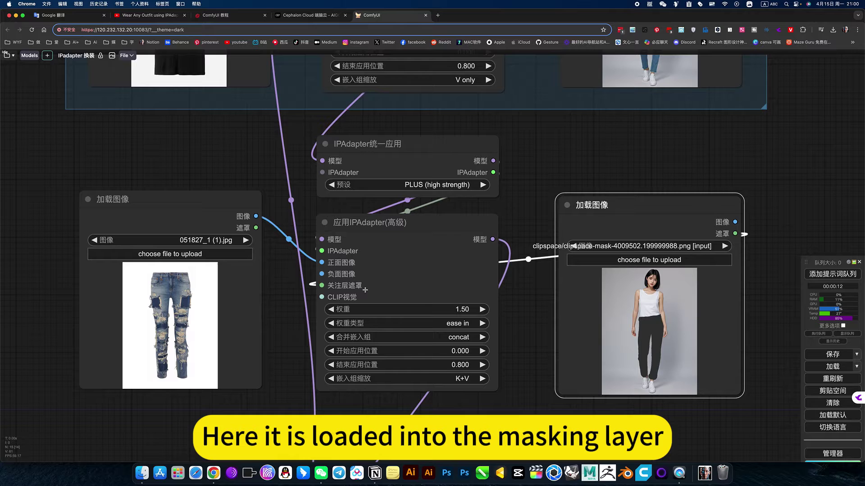
{"action": "right_click", "coordinate": [649, 314]}
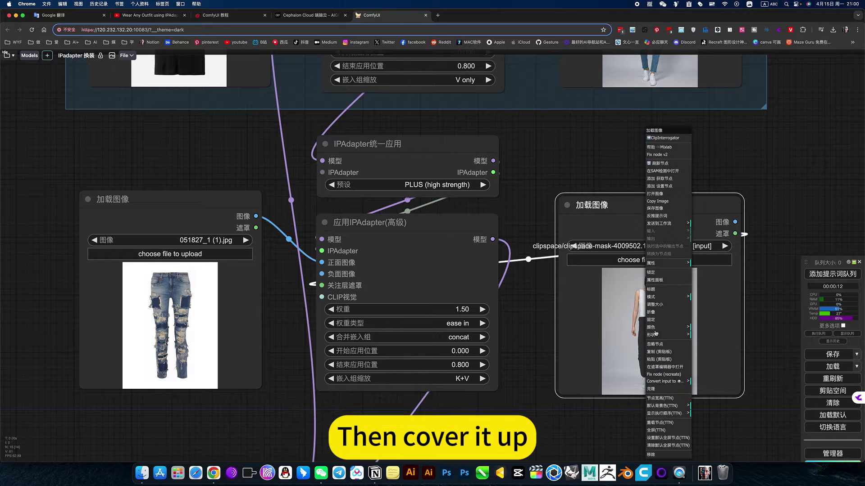
{"action": "left_click", "coordinate": [579, 428]}
{"action": "scroll", "coordinate": [532, 345], "scroll_direction": "up", "scroll_amount": 2}
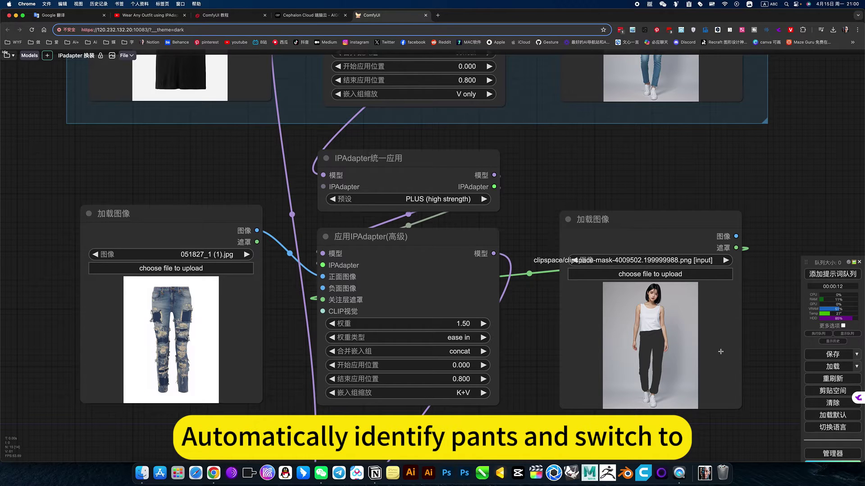
Follow the workflow from the jeans IPAdapter section to the sampler settings and saved image, and return to the T-shirt group.
{"action": "left_click_drag", "start_coordinate": [520, 353], "coordinate": [518, 275]}
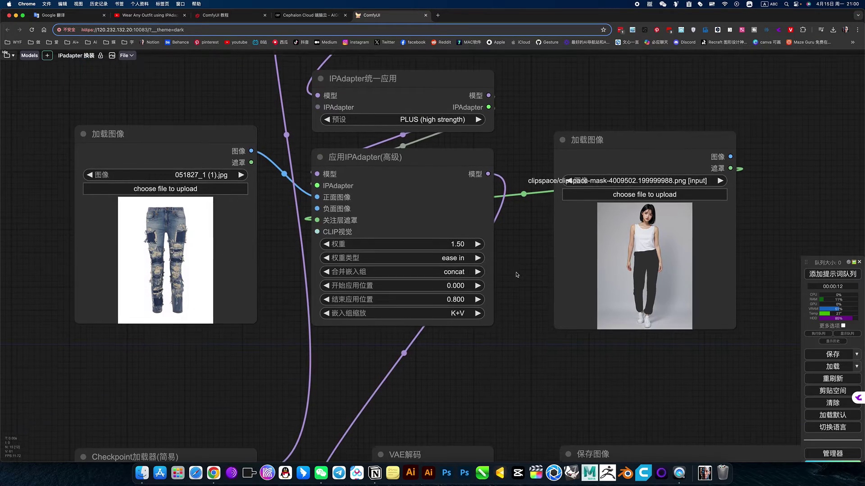
{"action": "scroll", "coordinate": [523, 314], "scroll_direction": "down", "scroll_amount": 5}
{"action": "left_click_drag", "start_coordinate": [531, 367], "coordinate": [495, 200]}
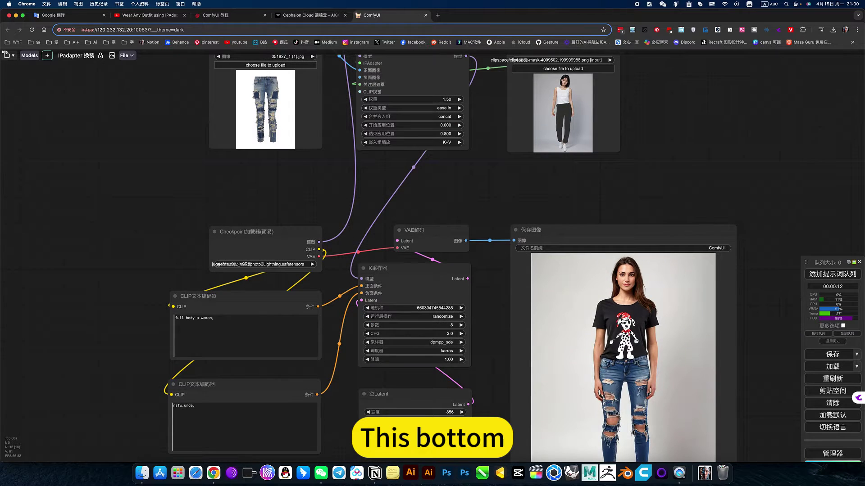
{"action": "left_click_drag", "start_coordinate": [739, 302], "coordinate": [680, 180]}
{"action": "scroll", "coordinate": [554, 273], "scroll_direction": "up", "scroll_amount": 4}
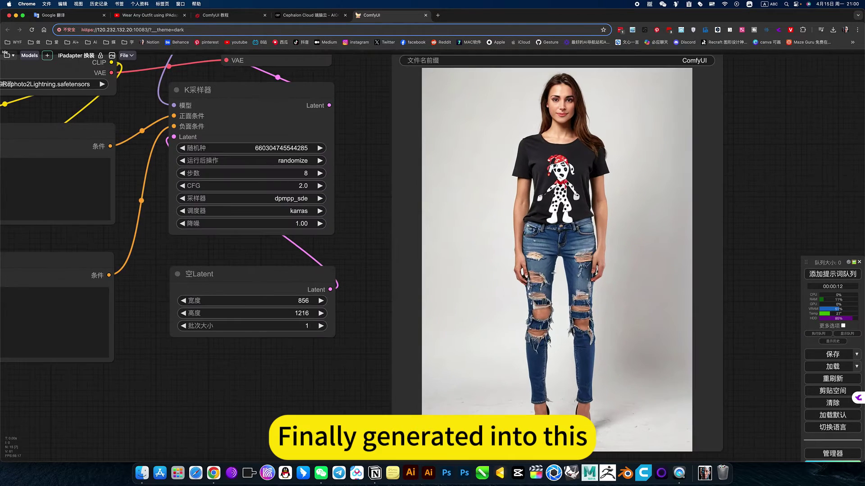
{"action": "scroll", "coordinate": [739, 242], "scroll_direction": "down", "scroll_amount": 5}
{"action": "left_click_drag", "start_coordinate": [521, 94], "coordinate": [539, 421]}
{"action": "left_click_drag", "start_coordinate": [681, 250], "coordinate": [690, 308]}
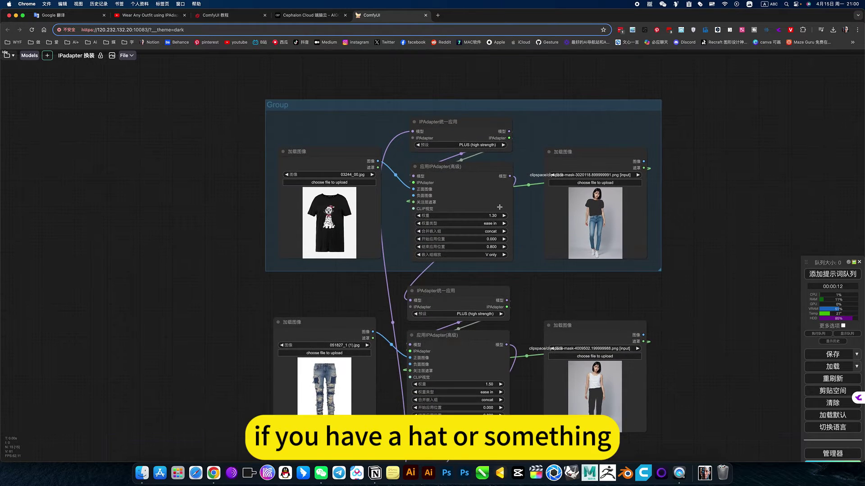
Examine the T-shirt group's garment image, advanced IPAdapter settings and masked model image, and its link to the jeans section.
{"action": "scroll", "coordinate": [499, 207], "scroll_direction": "up", "scroll_amount": 5}
{"action": "scroll", "coordinate": [500, 207], "scroll_direction": "down", "scroll_amount": 3}
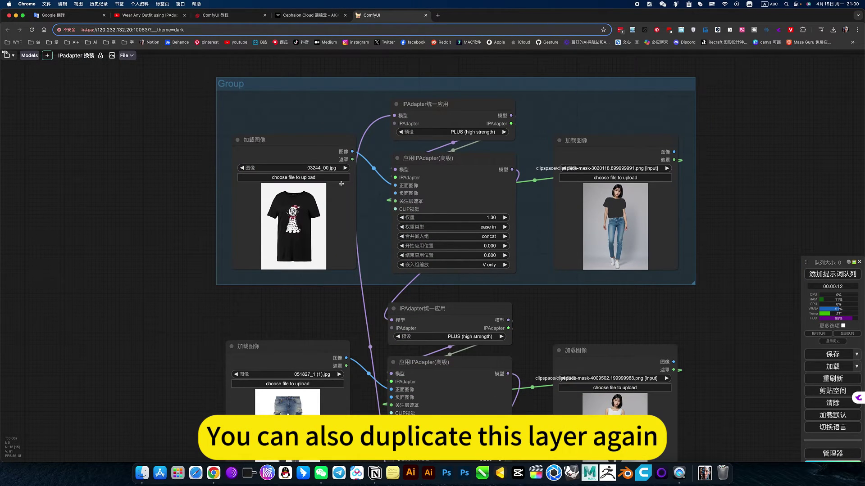
{"action": "left_click_drag", "start_coordinate": [738, 158], "coordinate": [752, 224]}
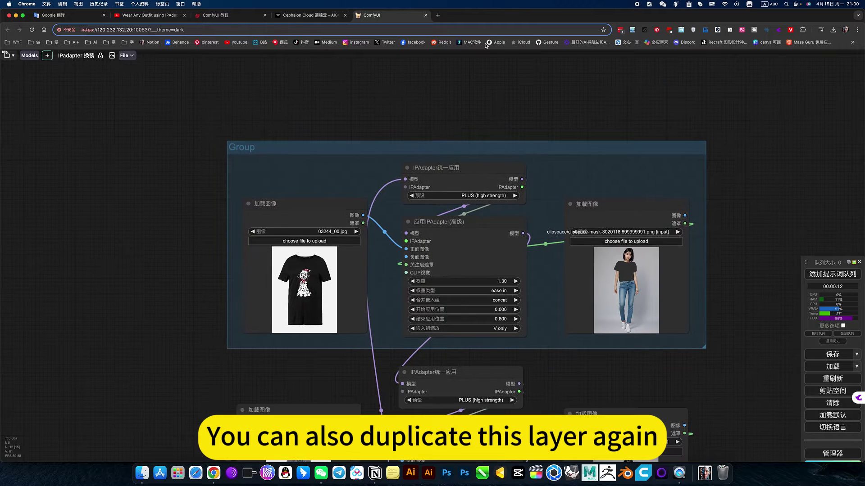
{"action": "scroll", "coordinate": [491, 99], "scroll_direction": "down", "scroll_amount": 1}
{"action": "scroll", "coordinate": [585, 293], "scroll_direction": "up", "scroll_amount": 3}
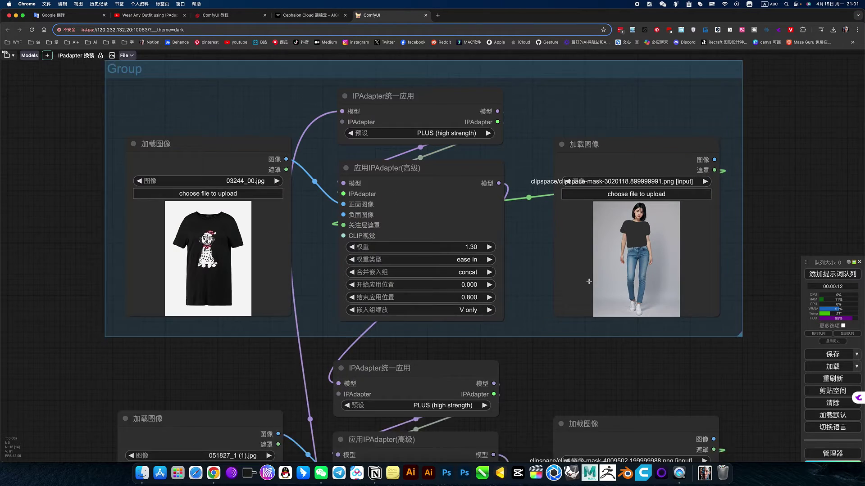
{"action": "scroll", "coordinate": [653, 204], "scroll_direction": "down", "scroll_amount": 1}
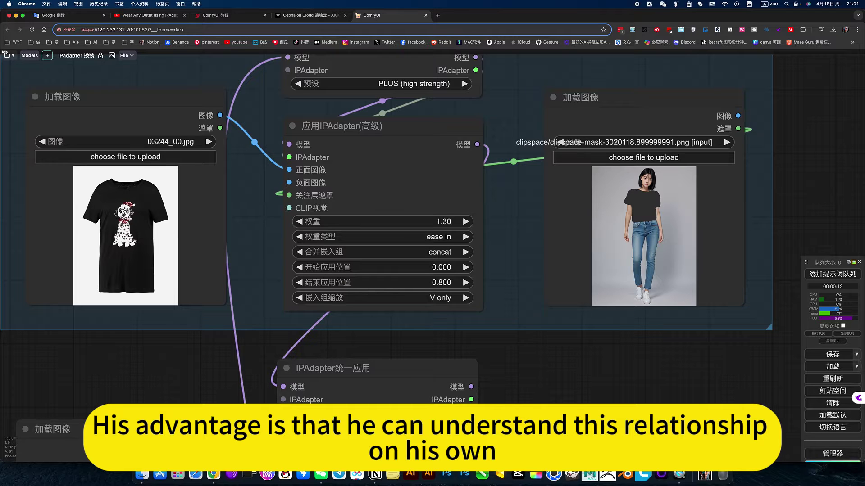
{"action": "scroll", "coordinate": [545, 359], "scroll_direction": "down", "scroll_amount": 1}
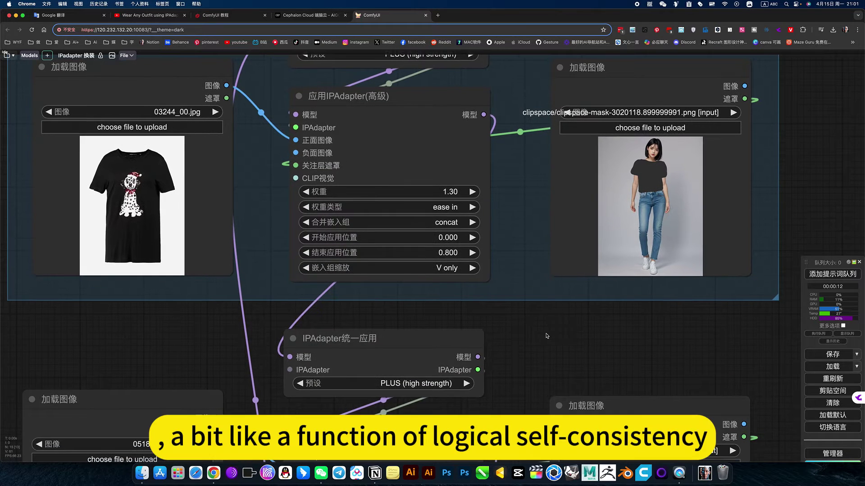
{"action": "scroll", "coordinate": [547, 336], "scroll_direction": "down", "scroll_amount": 3}
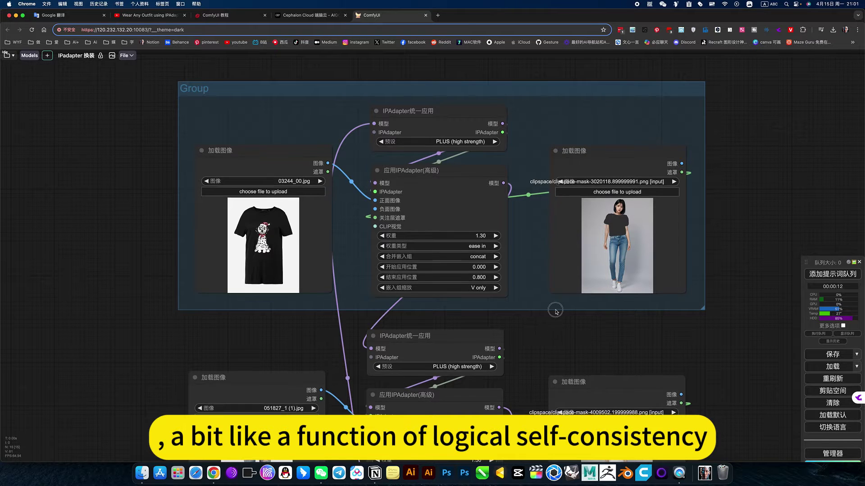
View the available weight types of the T-shirt group's advanced IPAdapter node, keeping ease in.
{"action": "scroll", "coordinate": [382, 180], "scroll_direction": "down", "scroll_amount": 1}
{"action": "scroll", "coordinate": [509, 230], "scroll_direction": "up", "scroll_amount": 5}
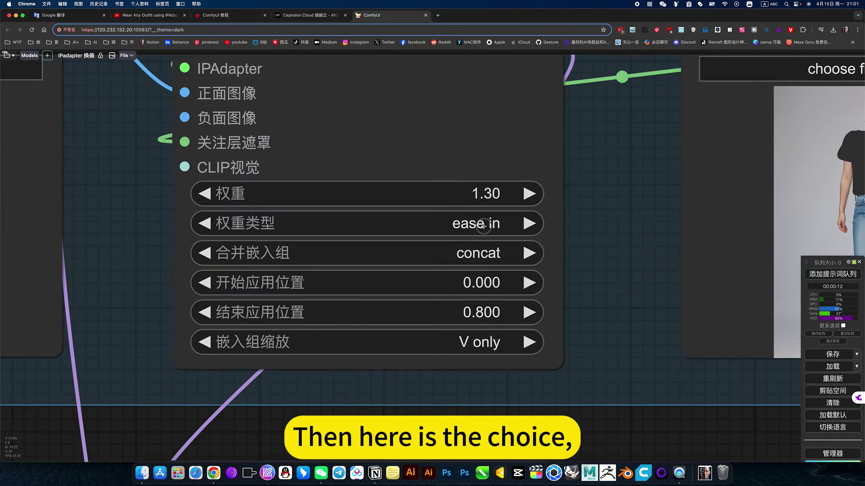
{"action": "left_click", "coordinate": [484, 225]}
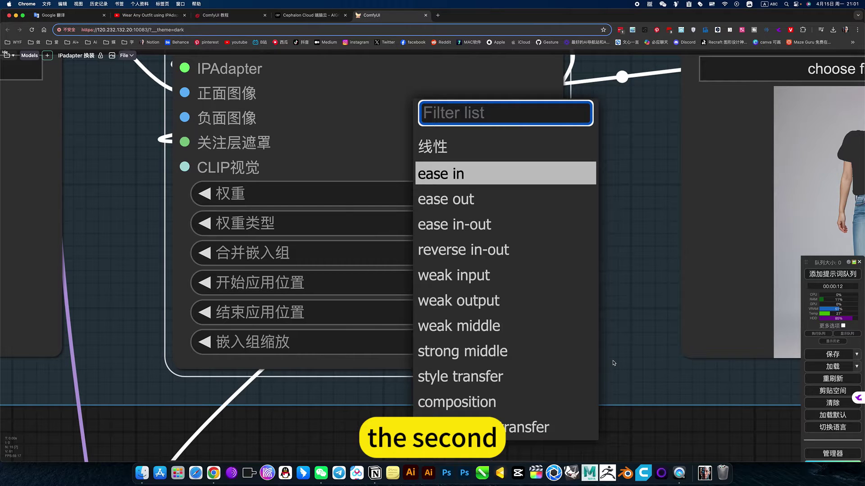
{"action": "left_click", "coordinate": [624, 414]}
{"action": "scroll", "coordinate": [624, 413], "scroll_direction": "down", "scroll_amount": 5}
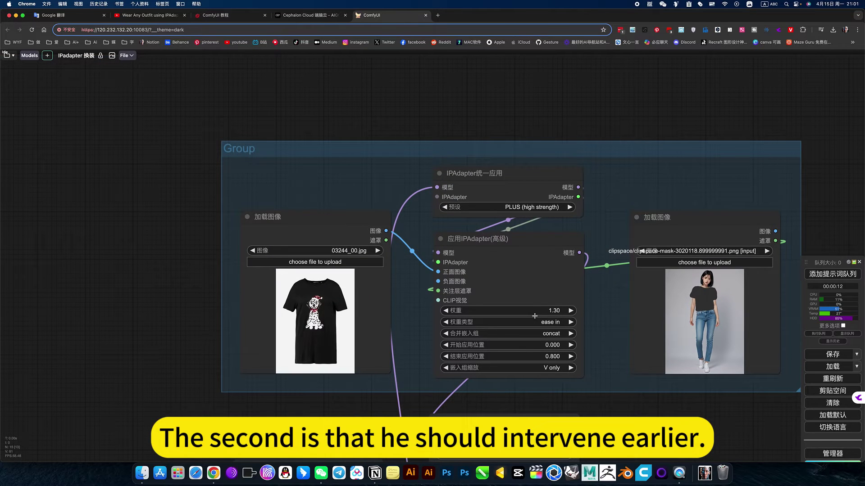
Examine the weight and embeds scaling settings of the jeans section's advanced IPAdapter node alongside the T-shirt group.
{"action": "scroll", "coordinate": [647, 419], "scroll_direction": "down", "scroll_amount": 3}
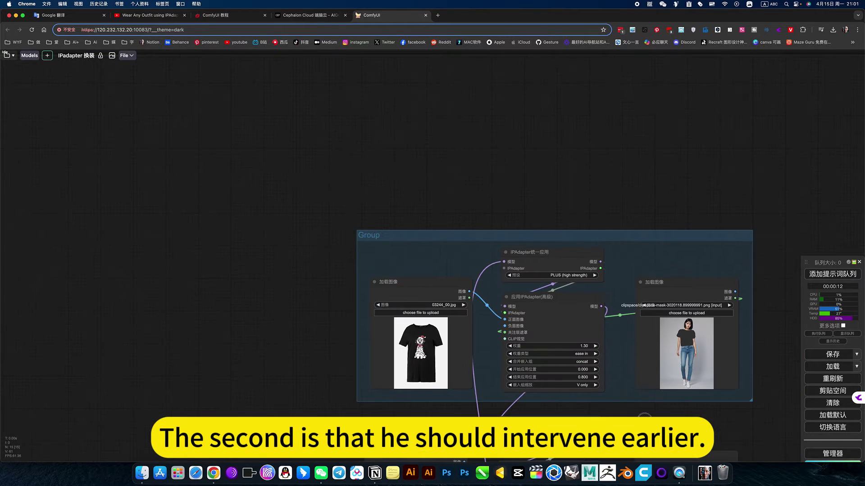
{"action": "left_click_drag", "start_coordinate": [644, 418], "coordinate": [595, 224]}
{"action": "scroll", "coordinate": [567, 334], "scroll_direction": "up", "scroll_amount": 3}
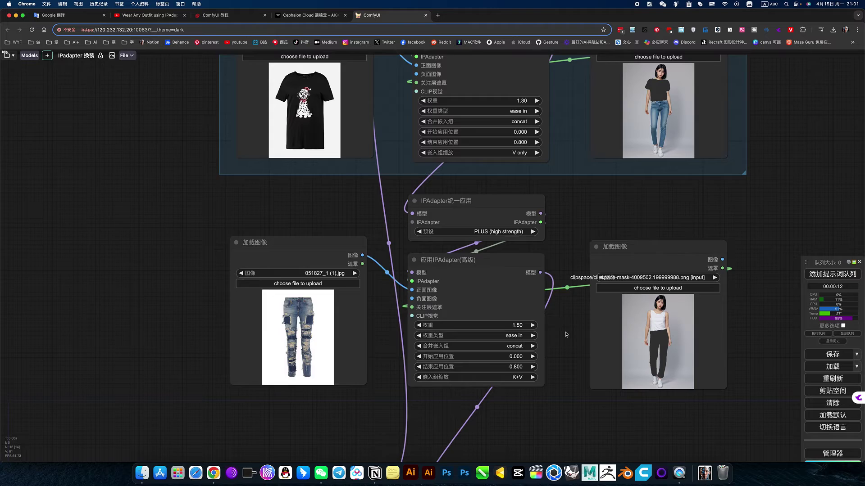
{"action": "scroll", "coordinate": [566, 335], "scroll_direction": "down", "scroll_amount": 2}
{"action": "scroll", "coordinate": [563, 351], "scroll_direction": "up", "scroll_amount": 5}
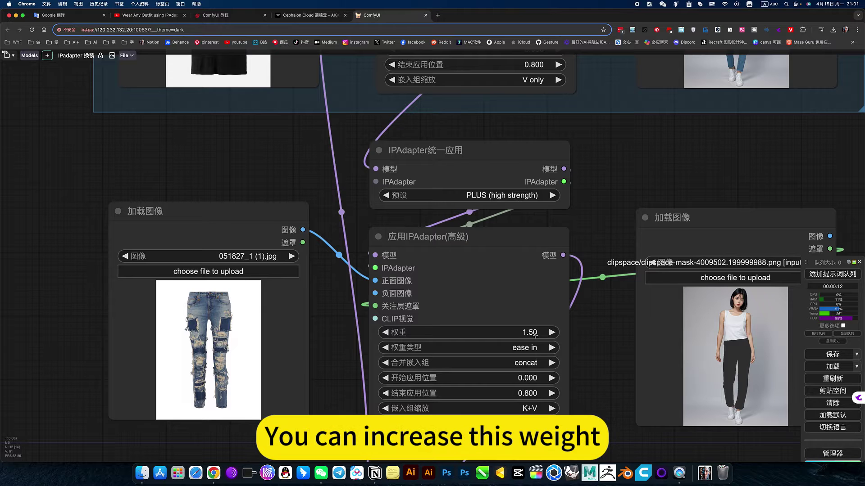
{"action": "scroll", "coordinate": [576, 359], "scroll_direction": "down", "scroll_amount": 5}
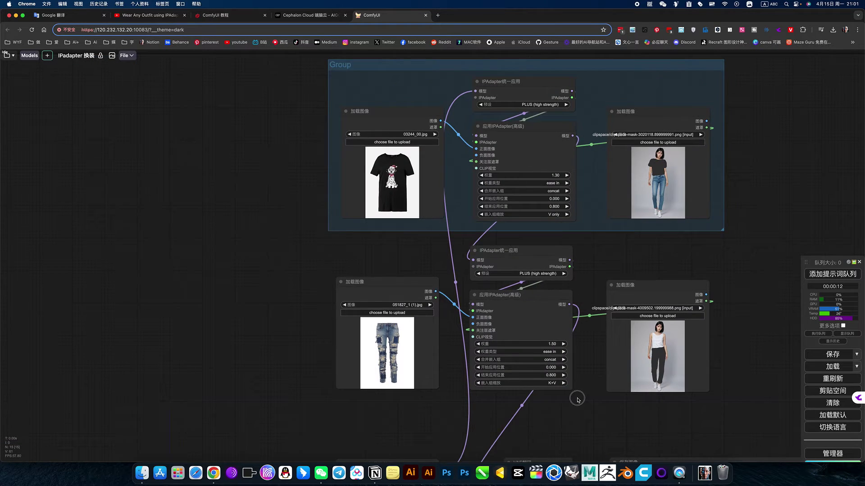
{"action": "left_click_drag", "start_coordinate": [575, 398], "coordinate": [545, 378]}
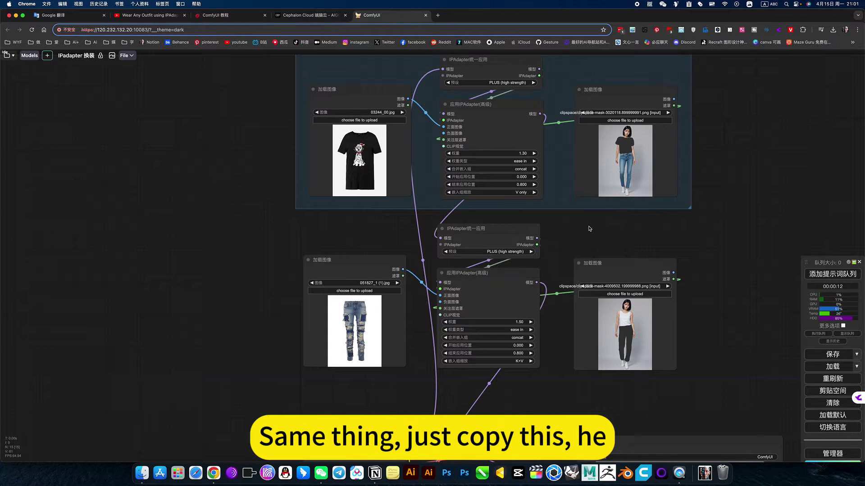
Review the T-shirt source image and both IPAdapter sections against the final generated outfit image.
{"action": "left_click_drag", "start_coordinate": [565, 219], "coordinate": [551, 290]}
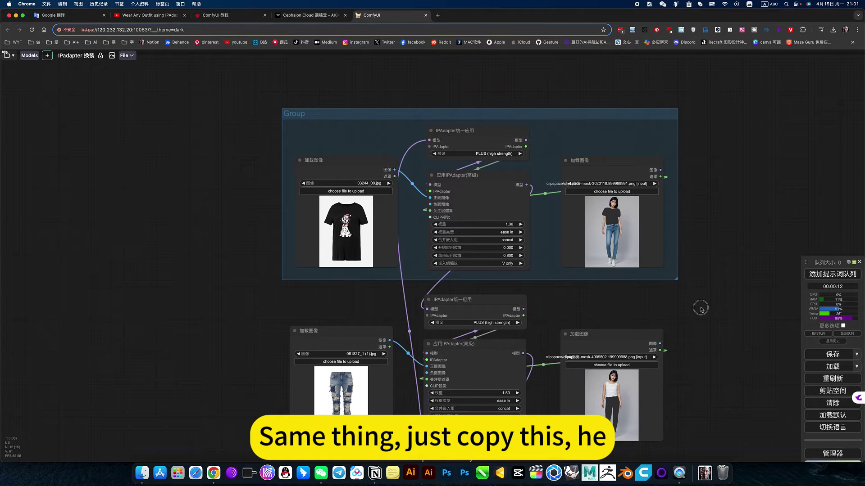
{"action": "scroll", "coordinate": [389, 267], "scroll_direction": "up", "scroll_amount": 5}
{"action": "scroll", "coordinate": [389, 267], "scroll_direction": "up", "scroll_amount": 1}
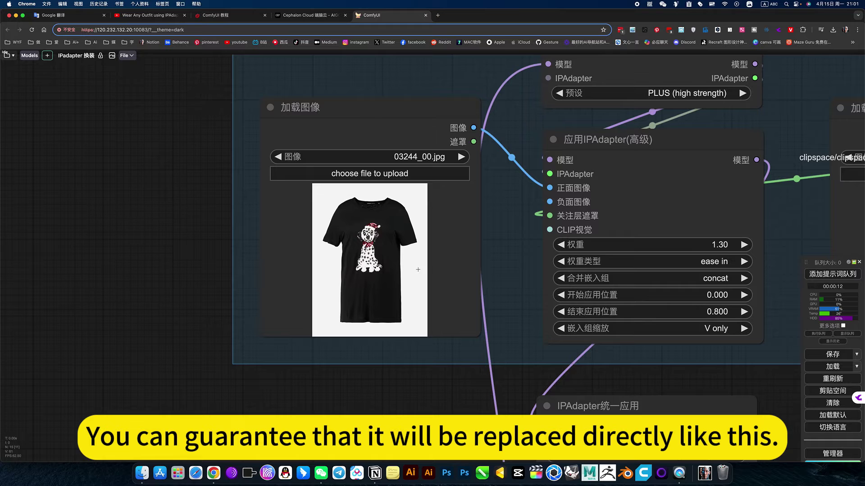
{"action": "scroll", "coordinate": [665, 309], "scroll_direction": "down", "scroll_amount": 6}
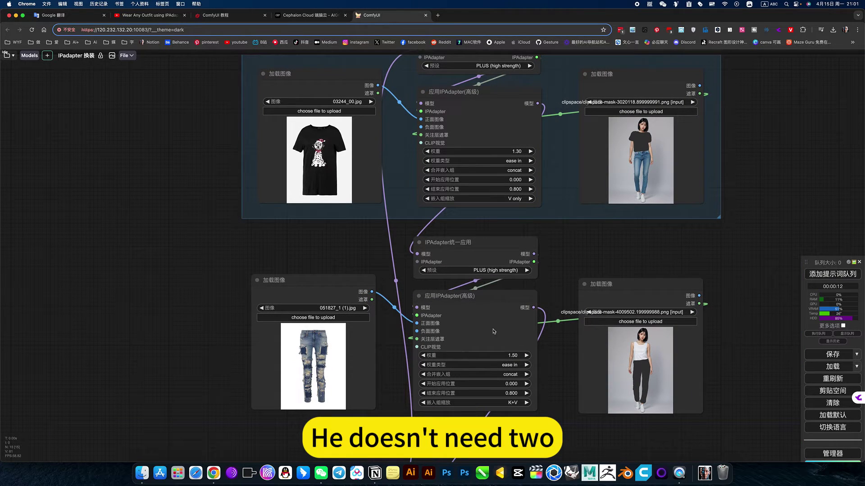
{"action": "scroll", "coordinate": [532, 314], "scroll_direction": "down", "scroll_amount": 5}
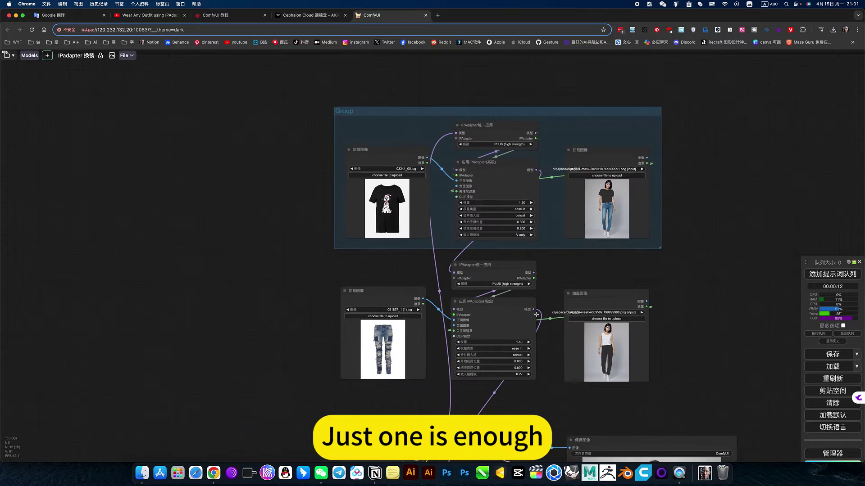
{"action": "left_click_drag", "start_coordinate": [622, 161], "coordinate": [570, 1]}
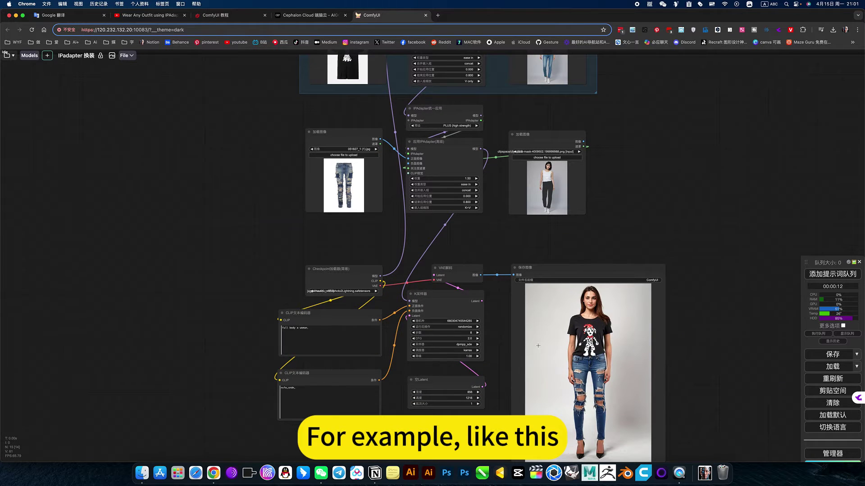
Review the prompts, sampler and latent settings beside the saved image, and generate a new image from the "full body a woman," prompt.
{"action": "scroll", "coordinate": [660, 365], "scroll_direction": "up", "scroll_amount": 5}
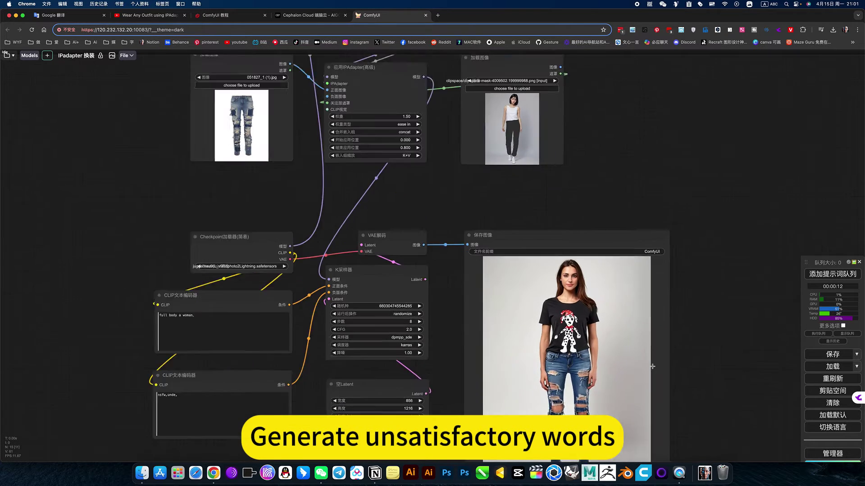
{"action": "scroll", "coordinate": [645, 298], "scroll_direction": "up", "scroll_amount": 1}
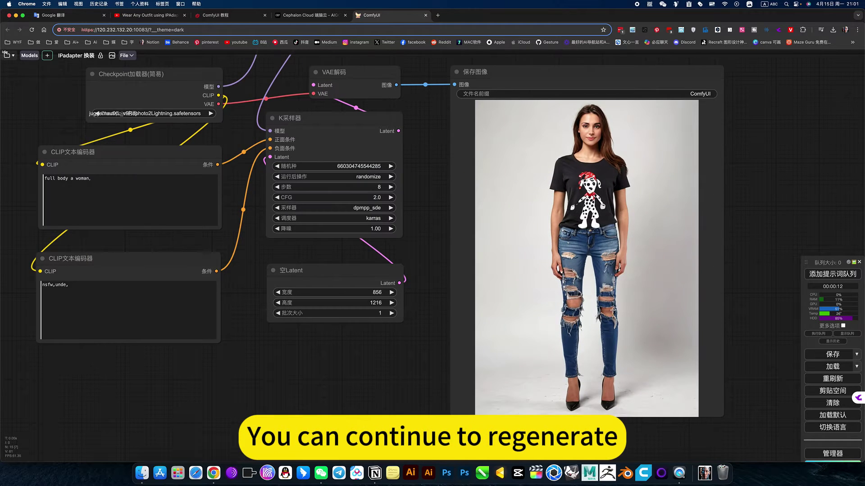
{"action": "left_click_drag", "start_coordinate": [422, 385], "coordinate": [584, 417]}
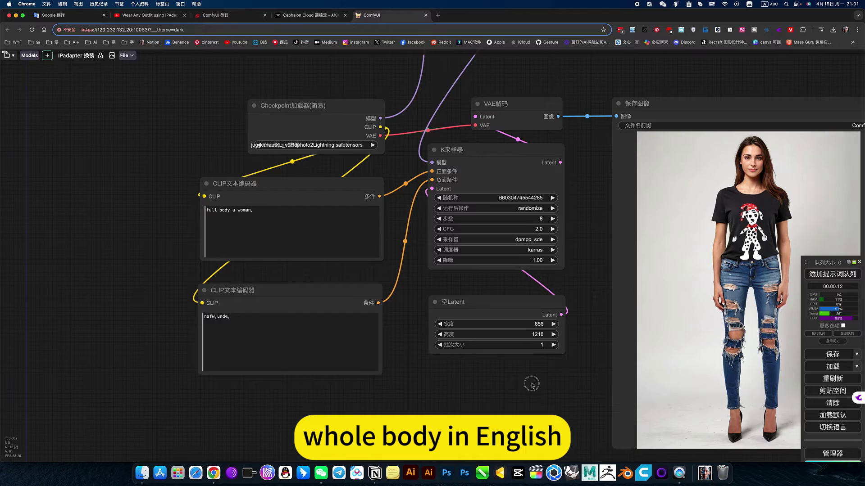
{"action": "left_click_drag", "start_coordinate": [570, 380], "coordinate": [389, 376]}
{"action": "left_click", "coordinate": [834, 274]}
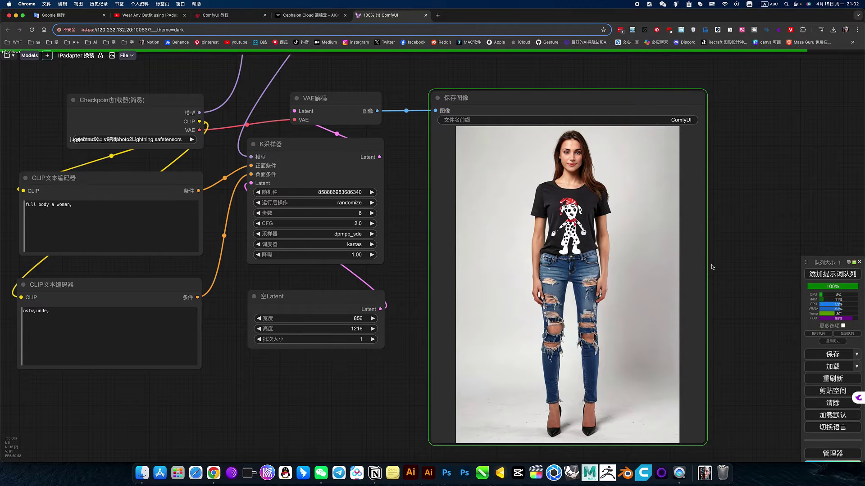
Examine the shirt print and ripped jeans in the newly generated image up close and compare them with the T-shirt source image.
{"action": "scroll", "coordinate": [718, 271], "scroll_direction": "down", "scroll_amount": 5}
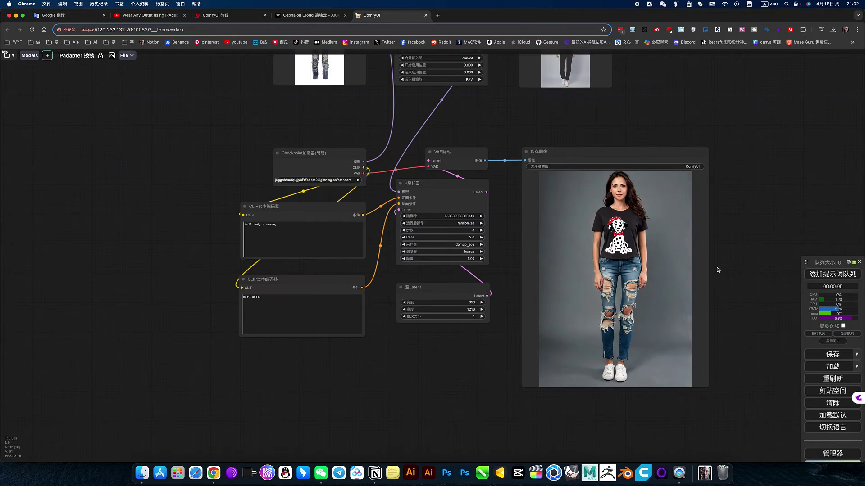
{"action": "scroll", "coordinate": [718, 270], "scroll_direction": "up", "scroll_amount": 9}
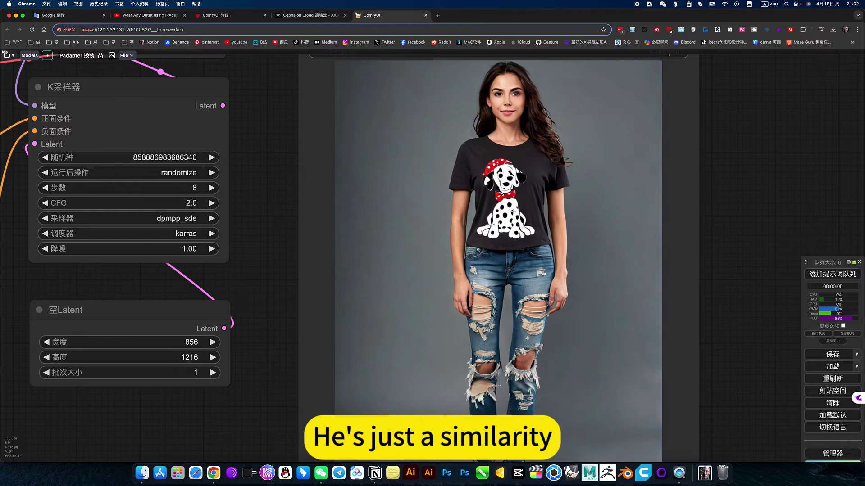
{"action": "scroll", "coordinate": [513, 211], "scroll_direction": "up", "scroll_amount": 5}
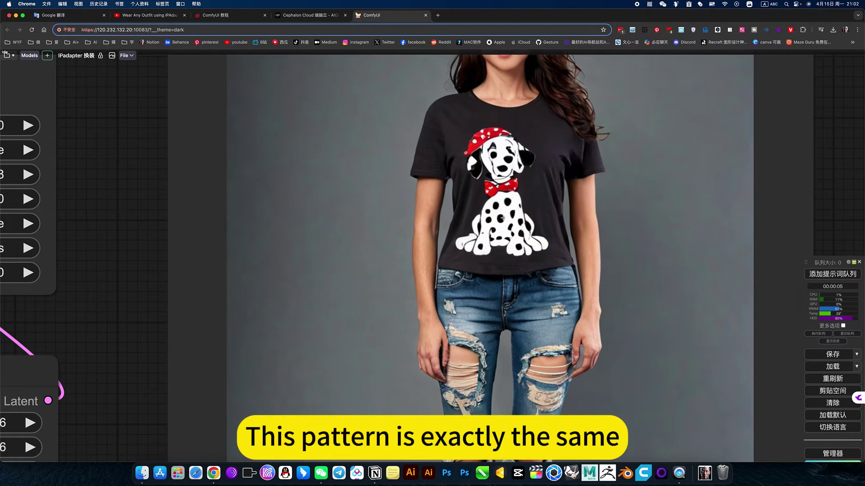
{"action": "scroll", "coordinate": [496, 209], "scroll_direction": "down", "scroll_amount": 10}
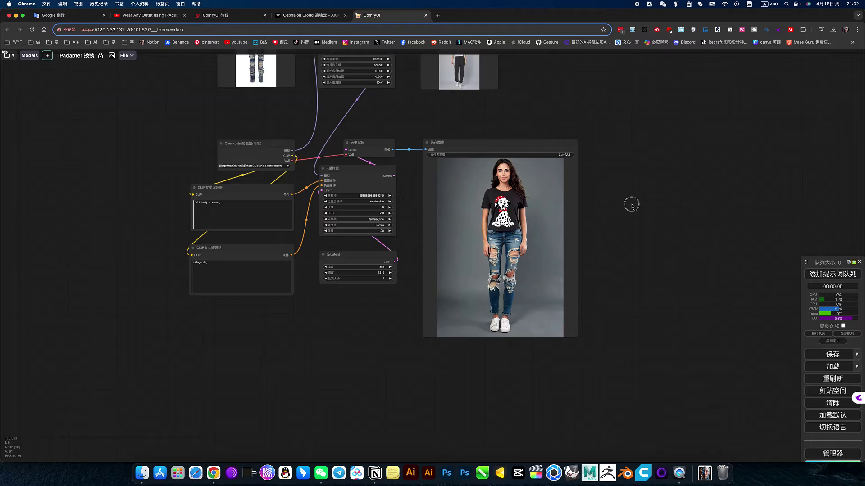
{"action": "left_click_drag", "start_coordinate": [631, 203], "coordinate": [687, 357]}
{"action": "left_click_drag", "start_coordinate": [622, 209], "coordinate": [626, 266]}
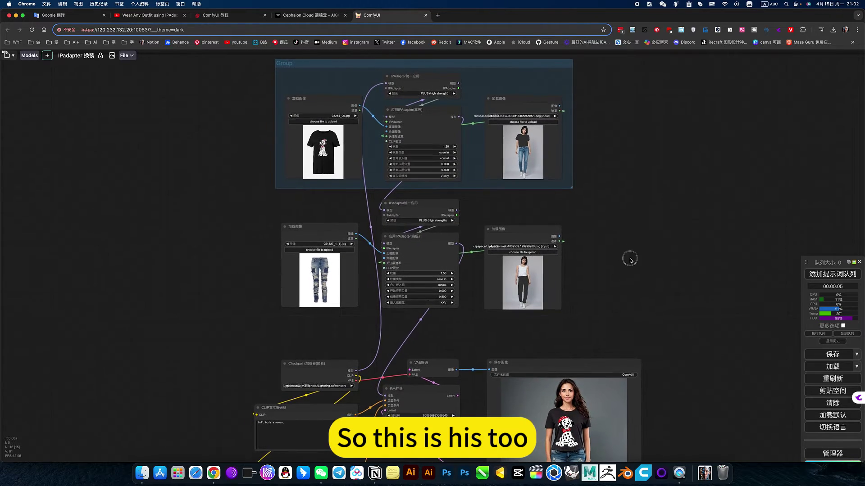
{"action": "scroll", "coordinate": [625, 266], "scroll_direction": "down", "scroll_amount": 3}
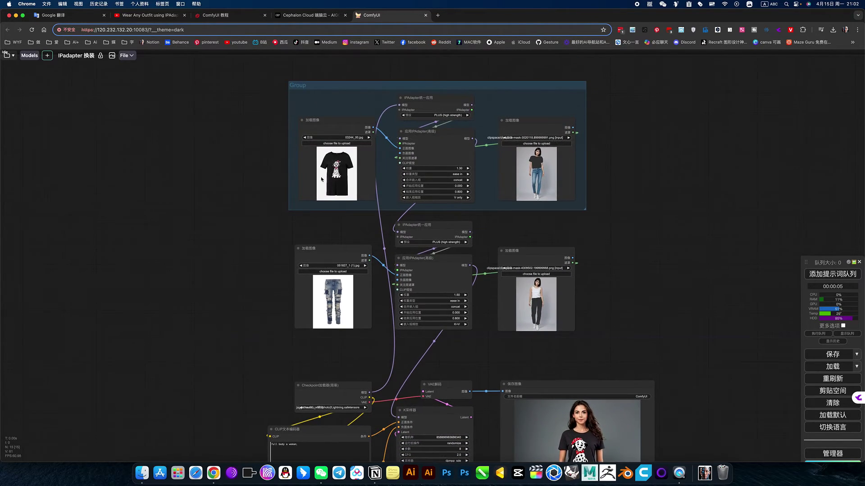
{"action": "scroll", "coordinate": [344, 165], "scroll_direction": "up", "scroll_amount": 10}
{"action": "scroll", "coordinate": [343, 170], "scroll_direction": "down", "scroll_amount": 10}
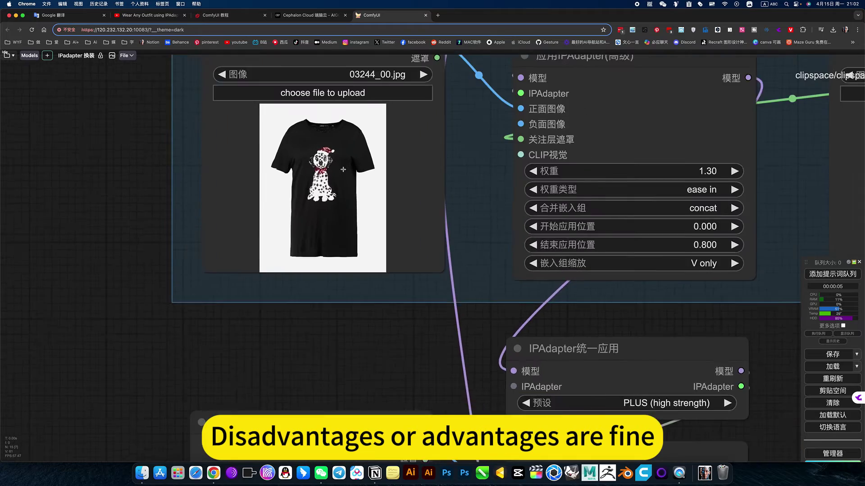
{"action": "scroll", "coordinate": [627, 103], "scroll_direction": "down", "scroll_amount": 10}
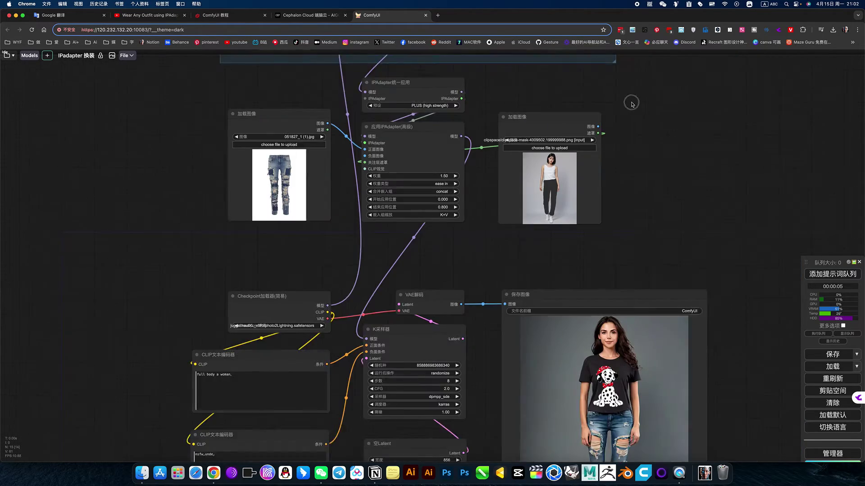
{"action": "scroll", "coordinate": [631, 189], "scroll_direction": "down", "scroll_amount": 2}
Review the jeans section's advanced IPAdapter settings against the generated outfit, and view the options available for the T-shirt group.
{"action": "scroll", "coordinate": [626, 175], "scroll_direction": "up", "scroll_amount": 5}
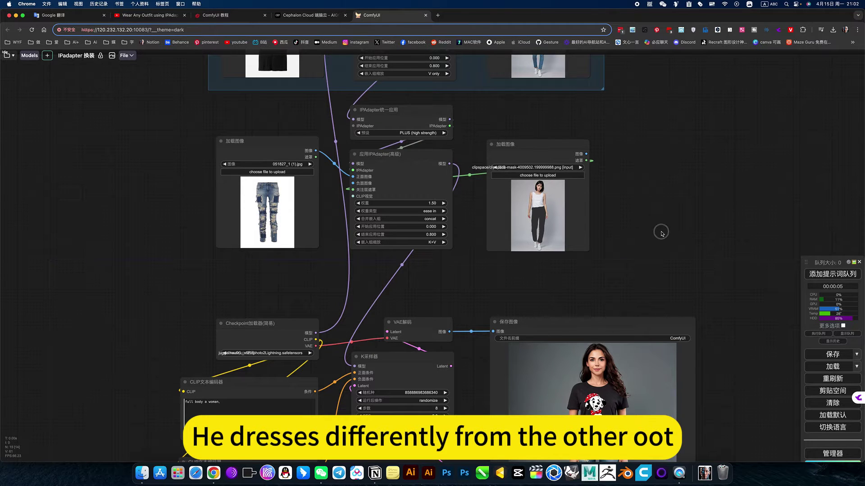
{"action": "scroll", "coordinate": [660, 232], "scroll_direction": "up", "scroll_amount": 3}
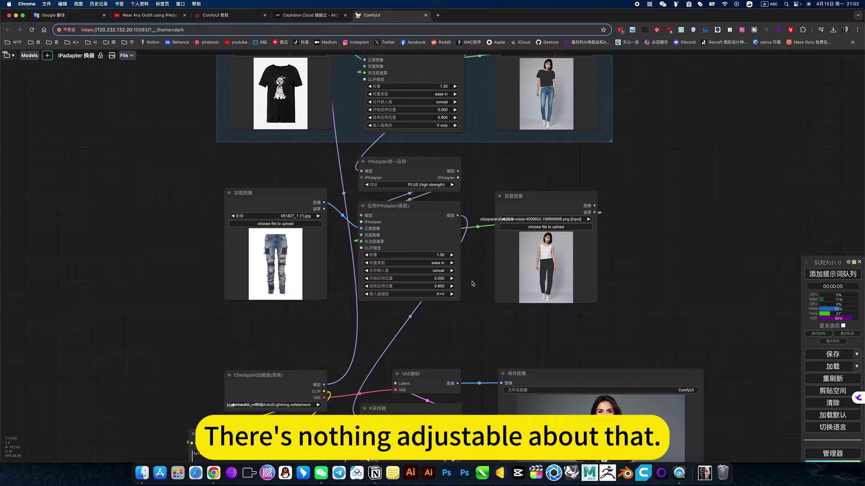
{"action": "scroll", "coordinate": [646, 287], "scroll_direction": "down", "scroll_amount": 4}
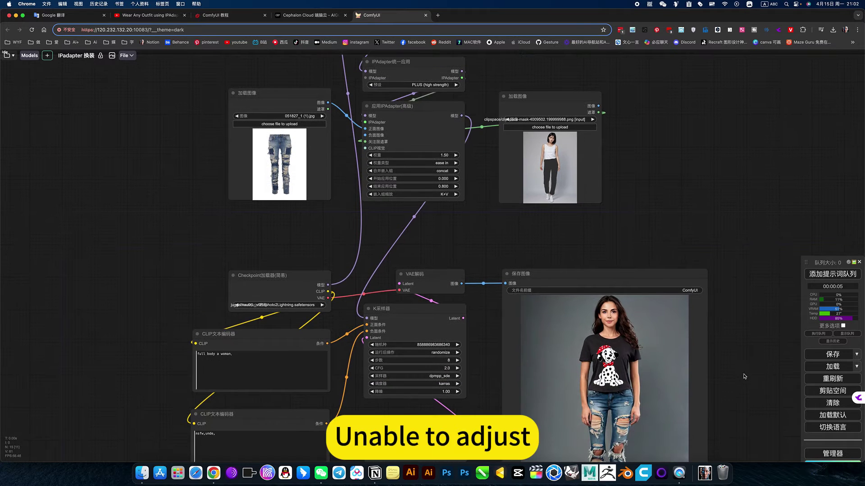
{"action": "scroll", "coordinate": [713, 264], "scroll_direction": "down", "scroll_amount": 1}
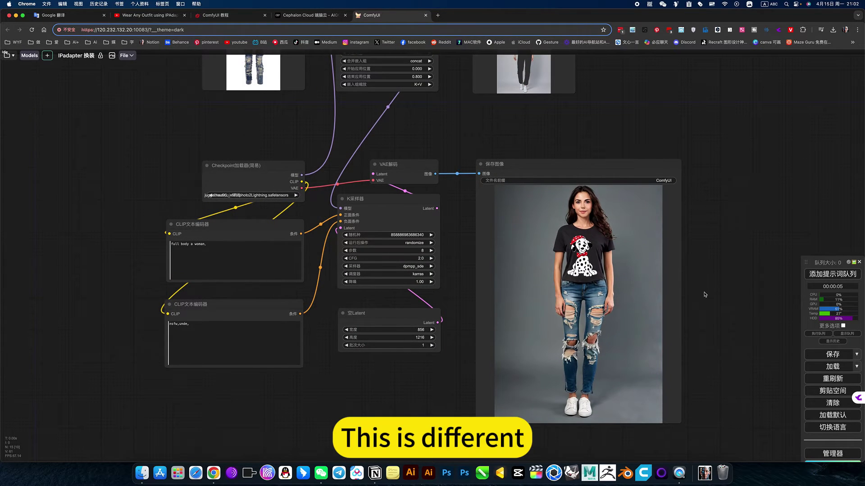
{"action": "left_click_drag", "start_coordinate": [711, 258], "coordinate": [710, 416]}
{"action": "left_click_drag", "start_coordinate": [620, 158], "coordinate": [635, 269]}
{"action": "right_click", "coordinate": [601, 169]}
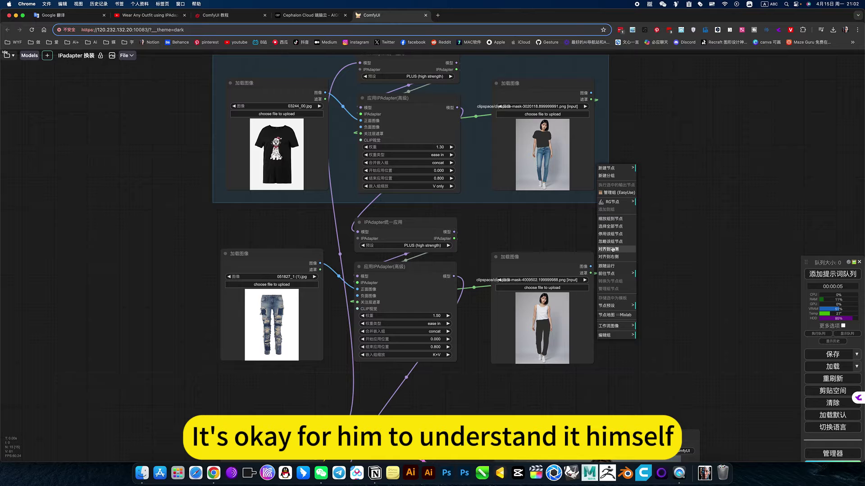
{"action": "left_click", "coordinate": [475, 229]}
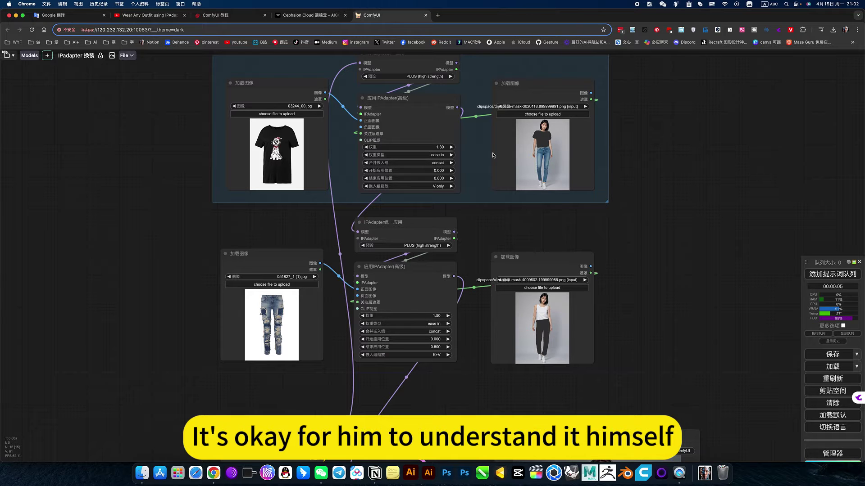
Examine the masked model images of the T-shirt and jeans sections alongside their garment images and the generated result.
{"action": "scroll", "coordinate": [540, 156], "scroll_direction": "up", "scroll_amount": 8}
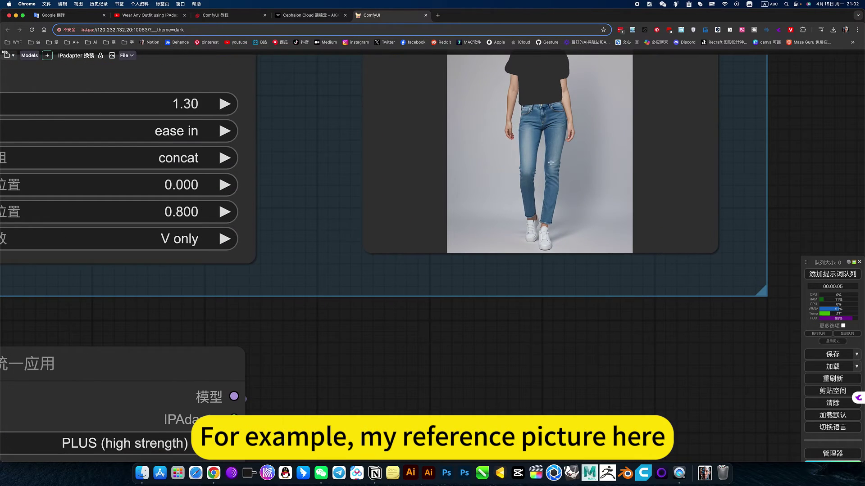
{"action": "scroll", "coordinate": [550, 158], "scroll_direction": "down", "scroll_amount": 2}
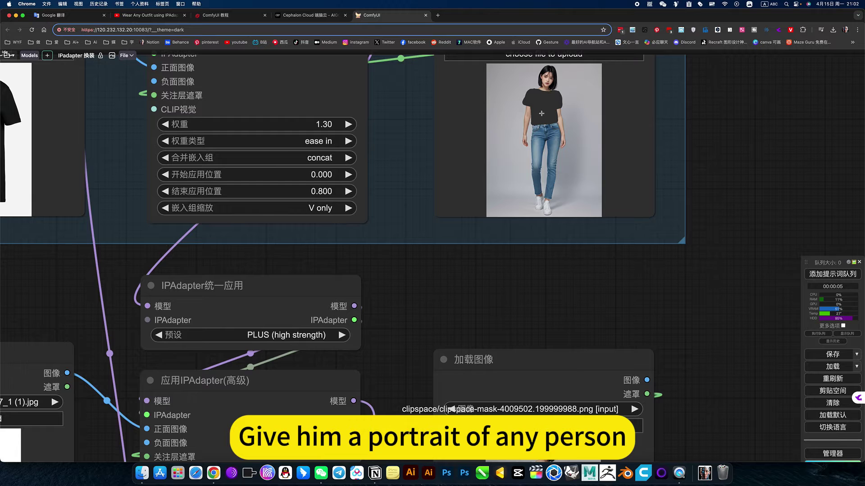
{"action": "scroll", "coordinate": [577, 273], "scroll_direction": "down", "scroll_amount": 4}
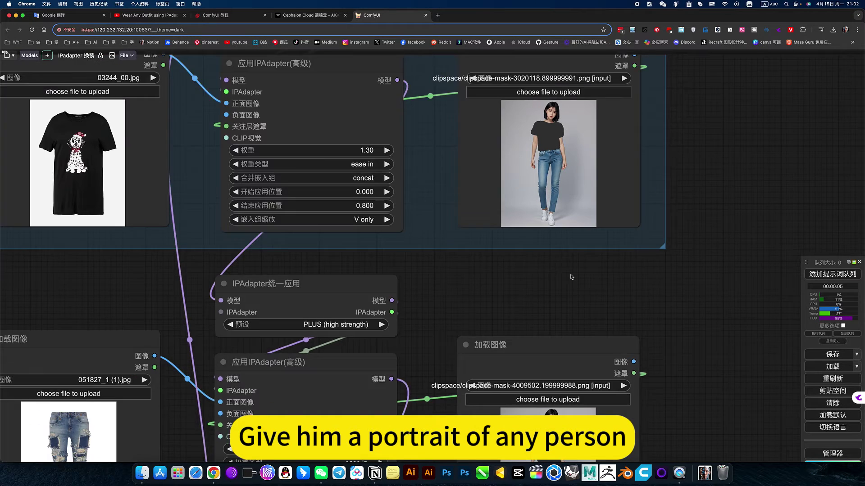
{"action": "left_click_drag", "start_coordinate": [563, 284], "coordinate": [602, 219]}
{"action": "scroll", "coordinate": [602, 219], "scroll_direction": "down", "scroll_amount": 3}
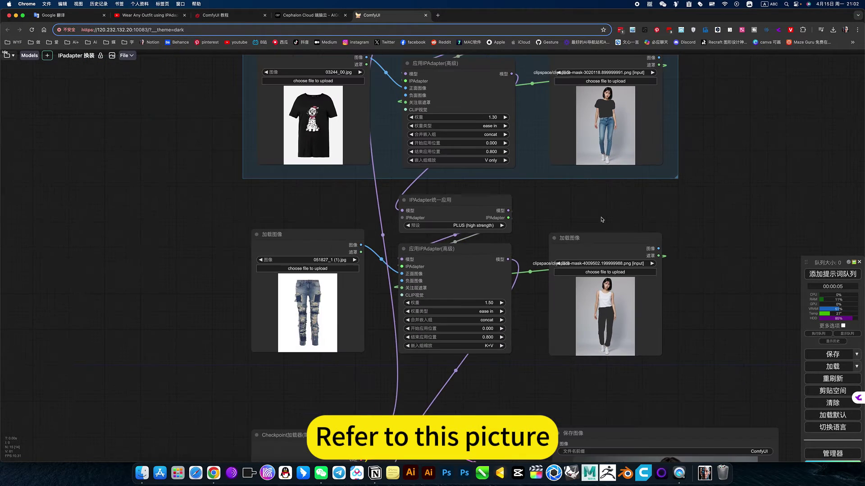
{"action": "scroll", "coordinate": [609, 297], "scroll_direction": "up", "scroll_amount": 8}
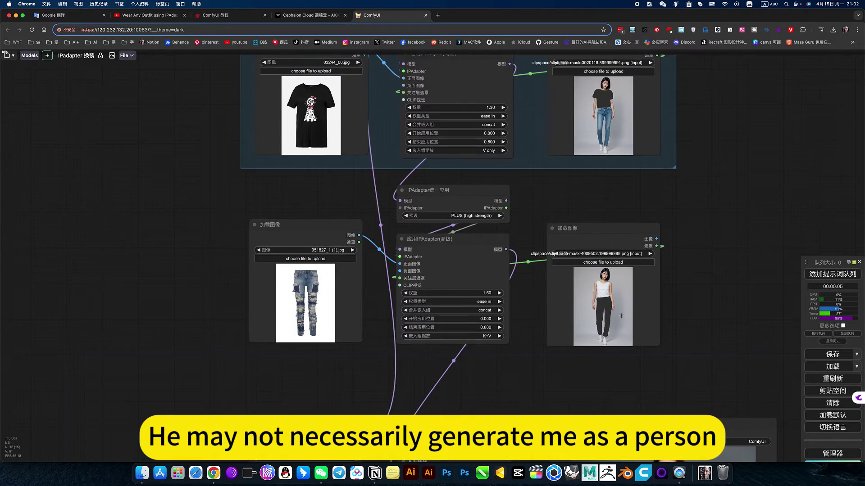
{"action": "scroll", "coordinate": [579, 273], "scroll_direction": "down", "scroll_amount": 5}
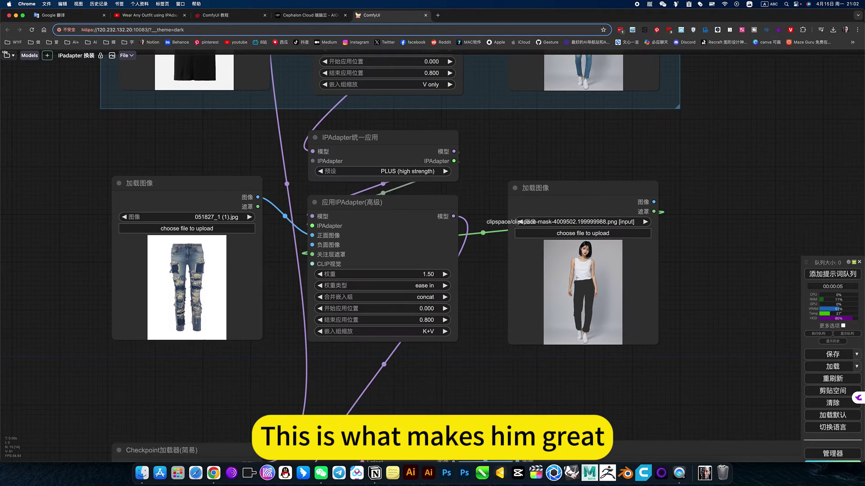
{"action": "scroll", "coordinate": [626, 288], "scroll_direction": "down", "scroll_amount": 5}
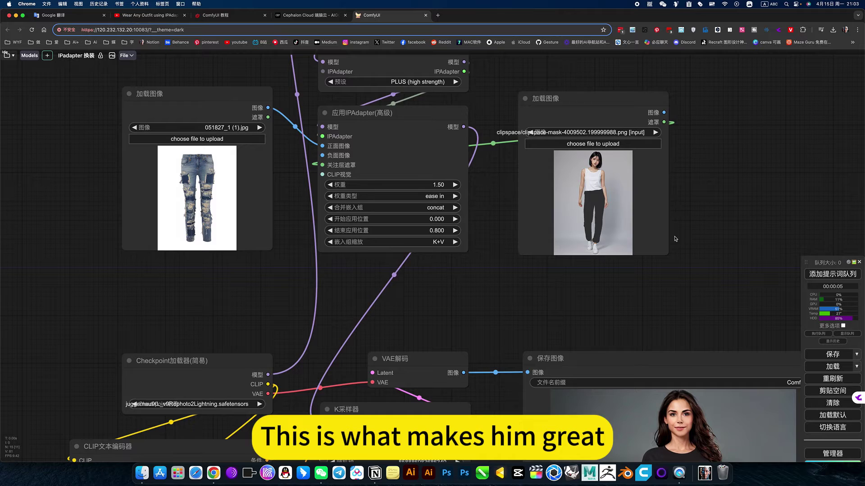
{"action": "left_click_drag", "start_coordinate": [615, 300], "coordinate": [573, 232]}
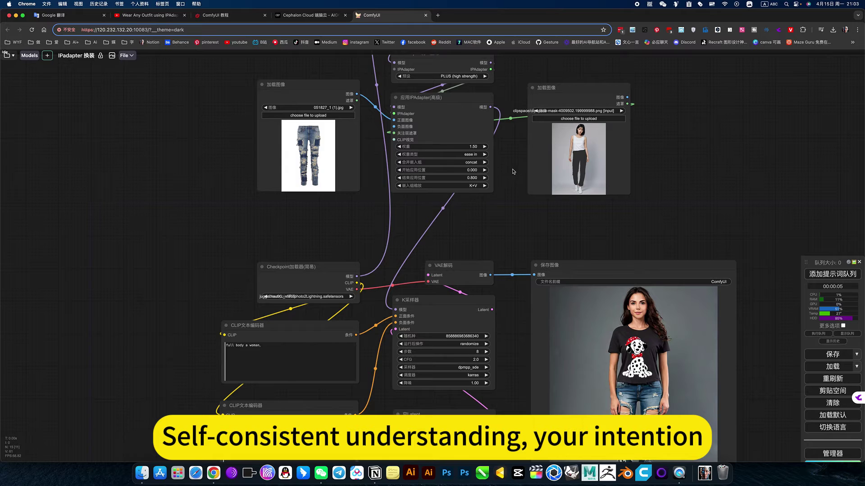
Bypass all nodes in the T-shirt group.
{"action": "left_click_drag", "start_coordinate": [513, 171], "coordinate": [527, 245]}
{"action": "scroll", "coordinate": [521, 199], "scroll_direction": "up", "scroll_amount": 6}
{"action": "scroll", "coordinate": [521, 198], "scroll_direction": "down", "scroll_amount": 4}
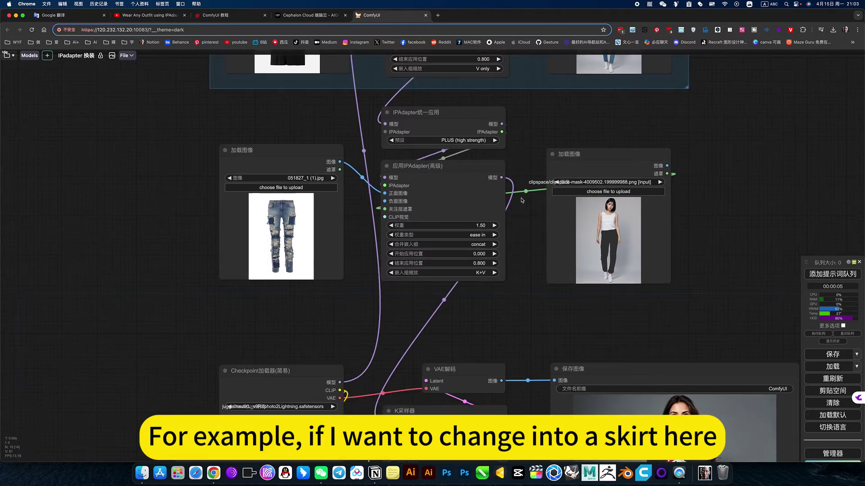
{"action": "scroll", "coordinate": [521, 199], "scroll_direction": "down", "scroll_amount": 1}
{"action": "left_click_drag", "start_coordinate": [537, 88], "coordinate": [520, 227]}
{"action": "right_click", "coordinate": [510, 195]}
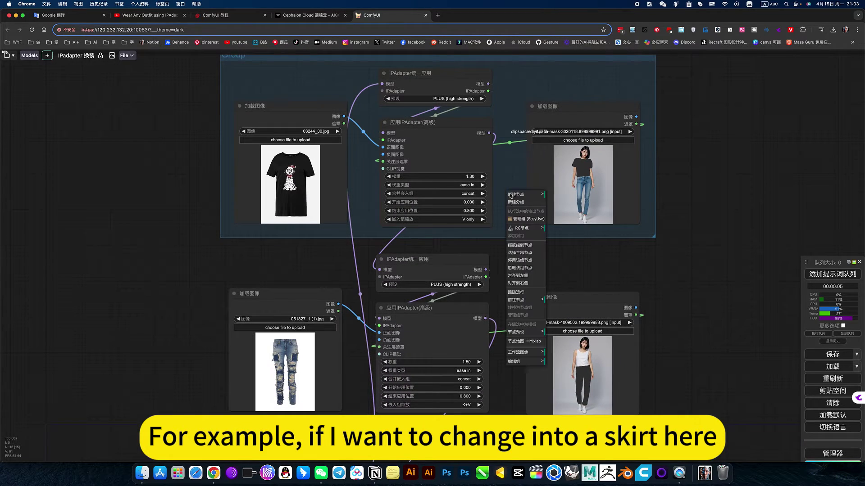
{"action": "left_click", "coordinate": [520, 268]}
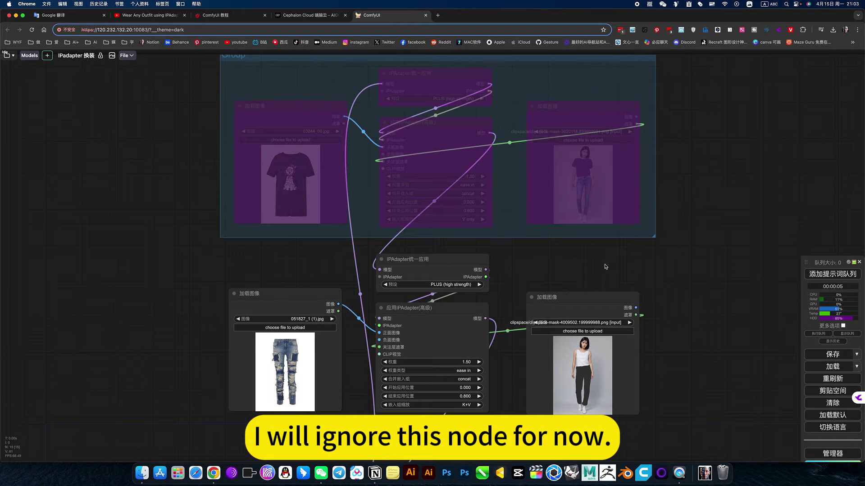
Replace the jeans source image with the green dress picture 053744_1.jpg.
{"action": "left_click_drag", "start_coordinate": [604, 264], "coordinate": [614, 201]}
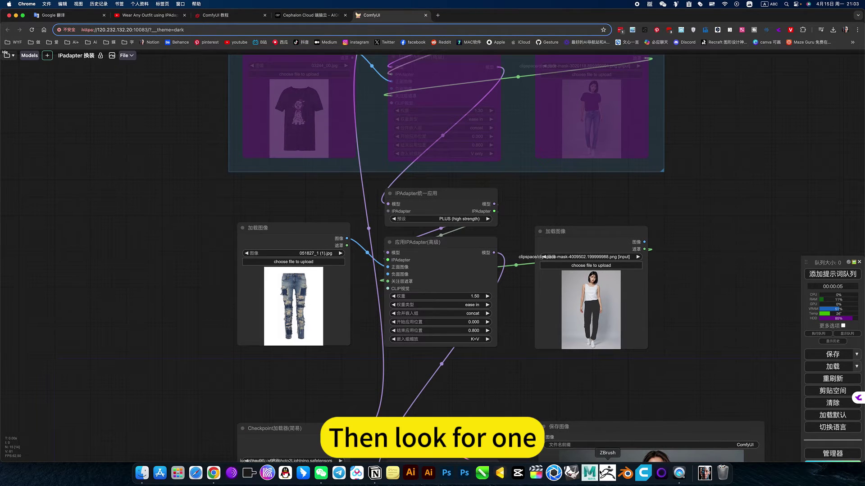
{"action": "key", "text": "ctrl+Up"}
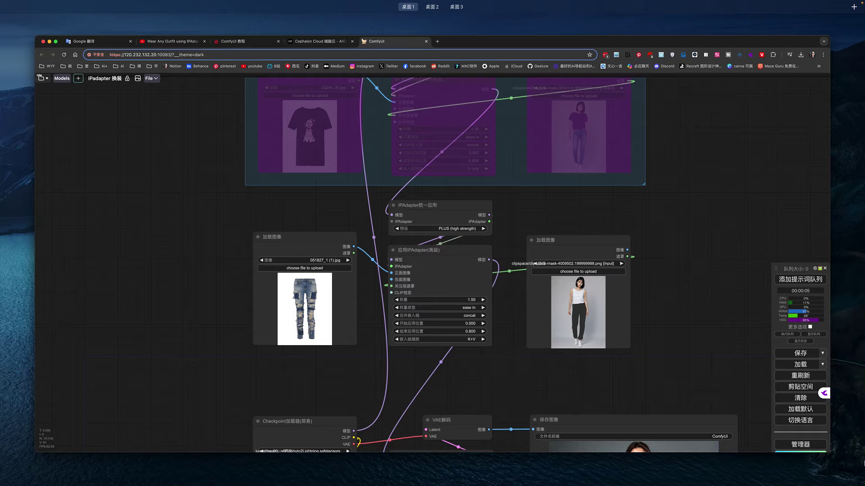
{"action": "key", "text": "ctrl+Up"}
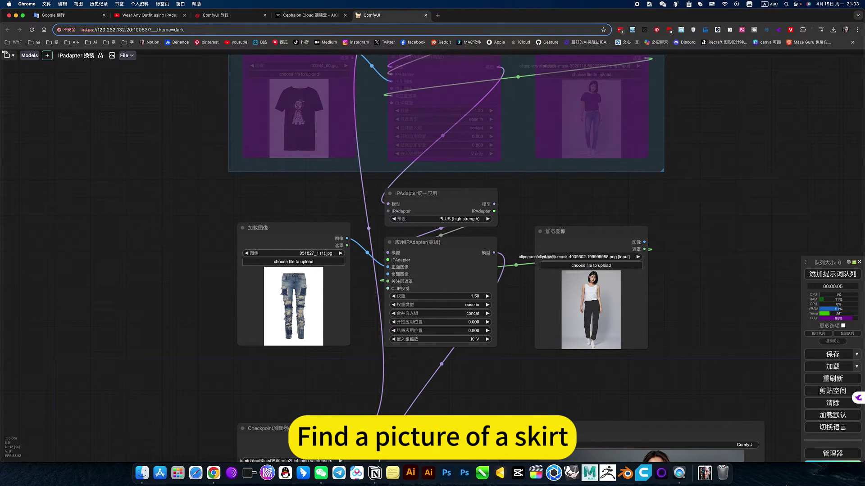
{"action": "left_click", "coordinate": [705, 473]}
{"action": "left_click", "coordinate": [707, 406]}
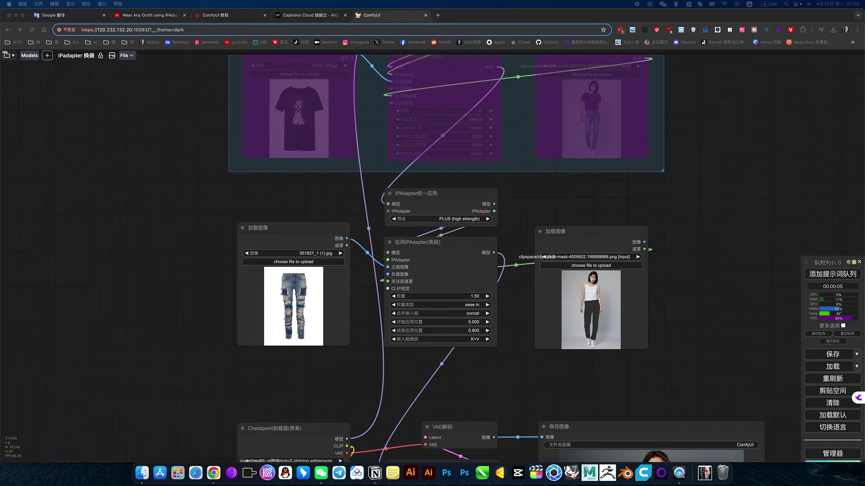
{"action": "left_click", "coordinate": [303, 317]}
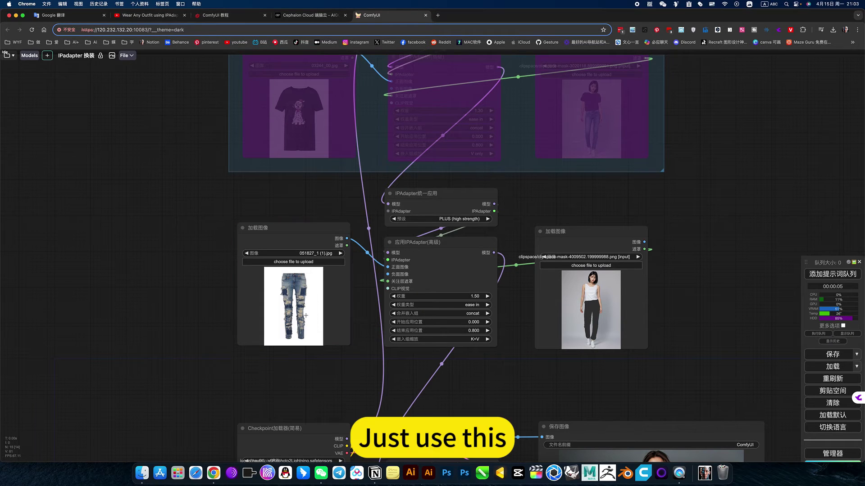
{"action": "key", "text": "super+v"}
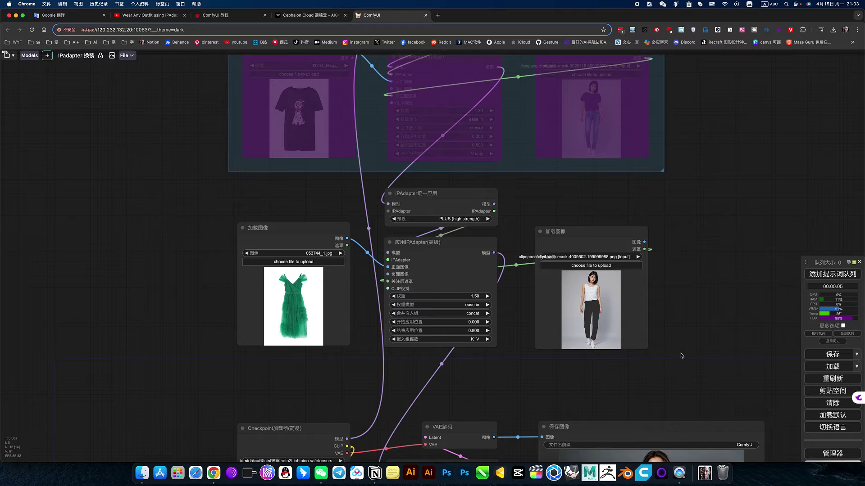
Extend the model image's mask over the white tank top and between the trouser legs into a dress shape, and save it to the node.
{"action": "scroll", "coordinate": [599, 301], "scroll_direction": "down", "scroll_amount": 2}
{"action": "right_click", "coordinate": [593, 302]}
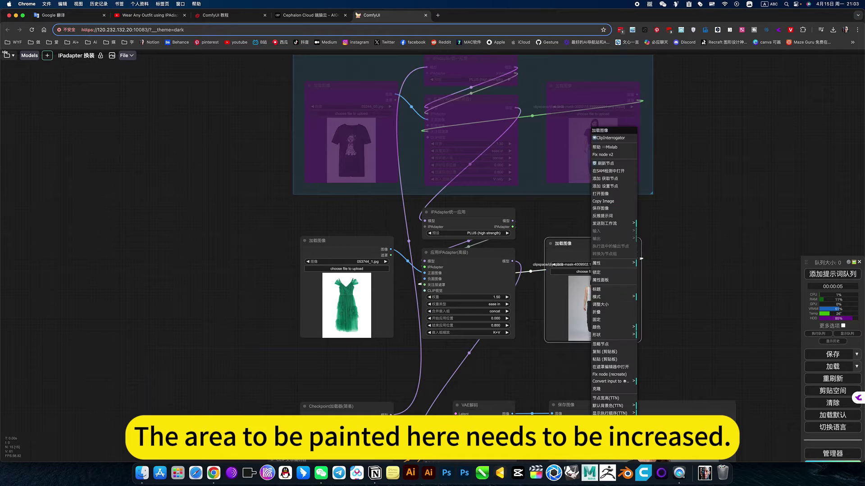
{"action": "left_click", "coordinate": [612, 368]}
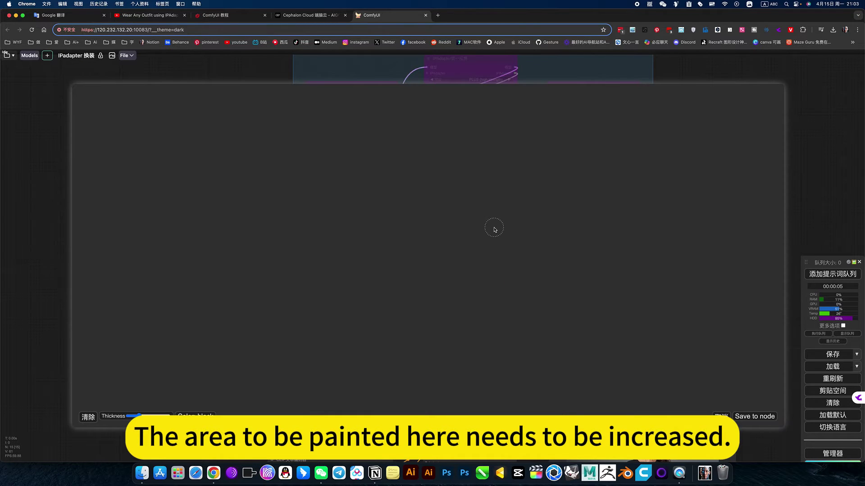
{"action": "mouse_move", "coordinate": [403, 220]}
{"action": "left_mouse_down"}
{"action": "mouse_move", "coordinate": [407, 154]}
{"action": "mouse_move", "coordinate": [410, 187]}
{"action": "left_mouse_up"}
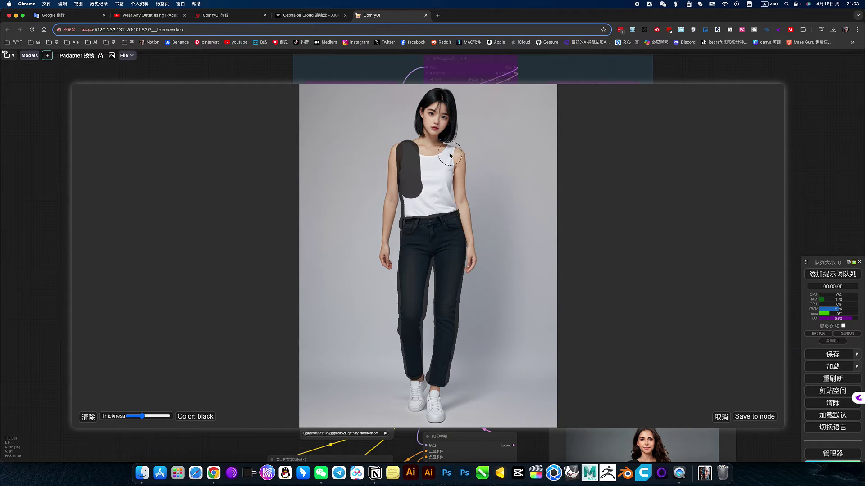
{"action": "mouse_move", "coordinate": [459, 149]}
{"action": "left_mouse_down"}
{"action": "mouse_move", "coordinate": [424, 162]}
{"action": "mouse_move", "coordinate": [443, 167]}
{"action": "mouse_move", "coordinate": [448, 218]}
{"action": "mouse_move", "coordinate": [418, 211]}
{"action": "mouse_move", "coordinate": [423, 185]}
{"action": "mouse_move", "coordinate": [428, 214]}
{"action": "mouse_move", "coordinate": [412, 216]}
{"action": "mouse_move", "coordinate": [417, 194]}
{"action": "left_mouse_up"}
{"action": "scroll", "coordinate": [440, 269], "scroll_direction": "down", "scroll_amount": 3}
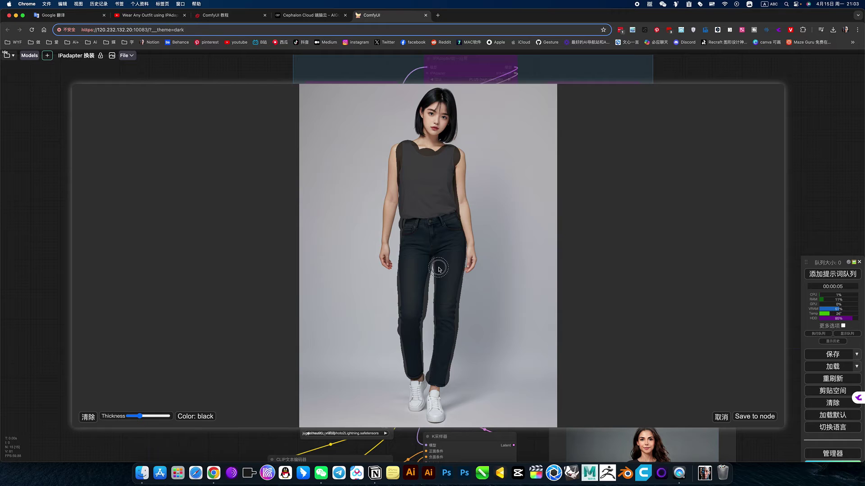
{"action": "mouse_move", "coordinate": [439, 267]}
{"action": "left_mouse_down"}
{"action": "mouse_move", "coordinate": [428, 366]}
{"action": "mouse_move", "coordinate": [433, 331]}
{"action": "left_mouse_up"}
{"action": "scroll", "coordinate": [453, 270], "scroll_direction": "up", "scroll_amount": 1}
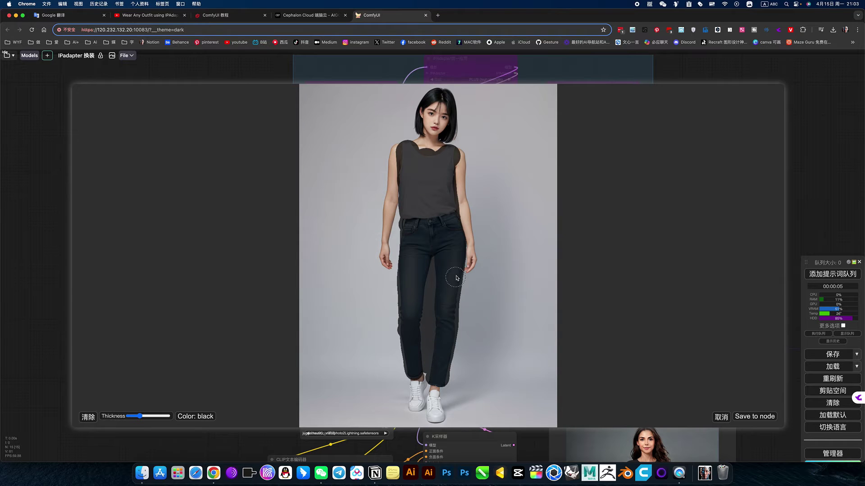
{"action": "mouse_move", "coordinate": [454, 267]}
{"action": "left_mouse_down"}
{"action": "mouse_move", "coordinate": [456, 361]}
{"action": "mouse_move", "coordinate": [408, 358]}
{"action": "mouse_move", "coordinate": [452, 362]}
{"action": "mouse_move", "coordinate": [432, 371]}
{"action": "mouse_move", "coordinate": [411, 359]}
{"action": "mouse_move", "coordinate": [397, 288]}
{"action": "mouse_move", "coordinate": [399, 360]}
{"action": "mouse_move", "coordinate": [428, 370]}
{"action": "left_mouse_up"}
{"action": "left_click", "coordinate": [759, 415]}
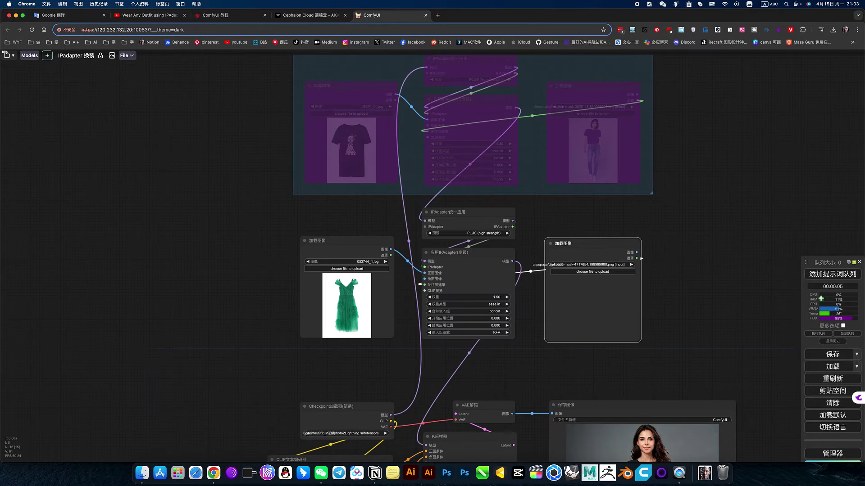
Generate the image with the dress-shaped mask and compare the result with the green dress reference.
{"action": "left_click", "coordinate": [829, 277]}
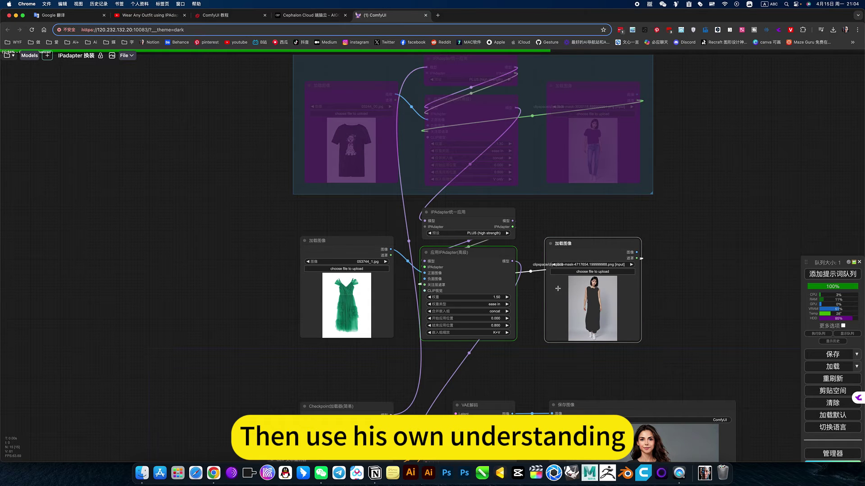
{"action": "scroll", "coordinate": [649, 280], "scroll_direction": "down", "scroll_amount": 5}
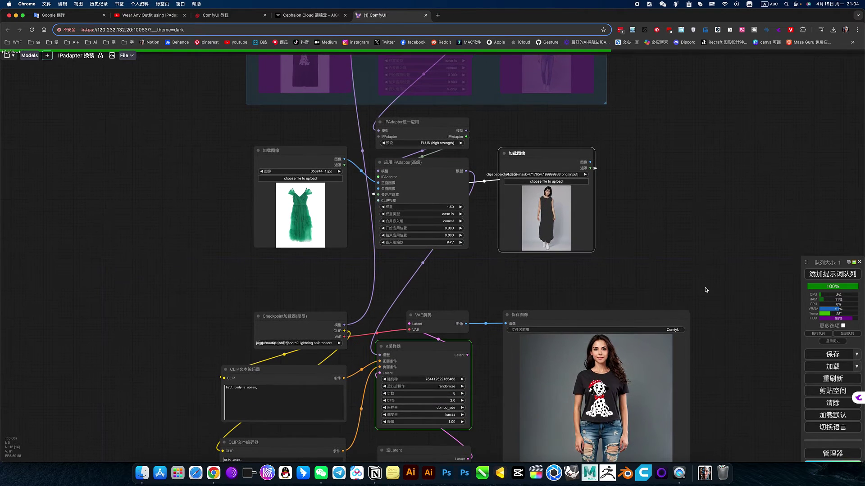
{"action": "scroll", "coordinate": [689, 270], "scroll_direction": "down", "scroll_amount": 3}
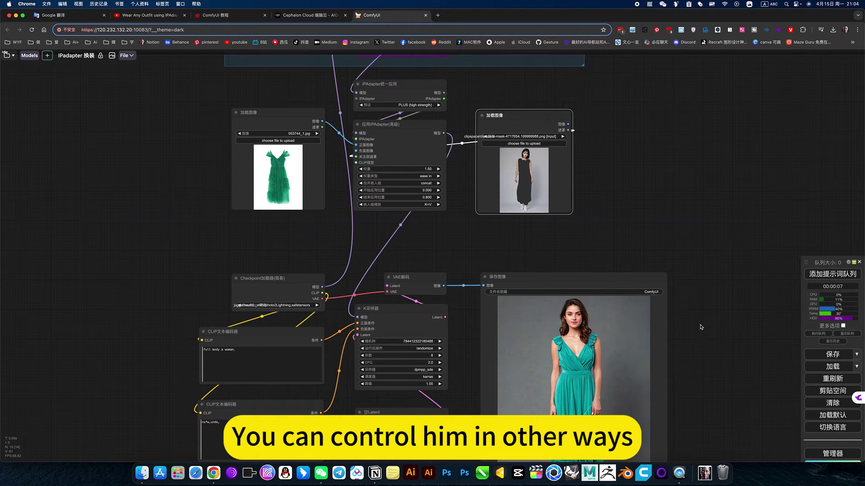
{"action": "left_click_drag", "start_coordinate": [694, 339], "coordinate": [702, 317]}
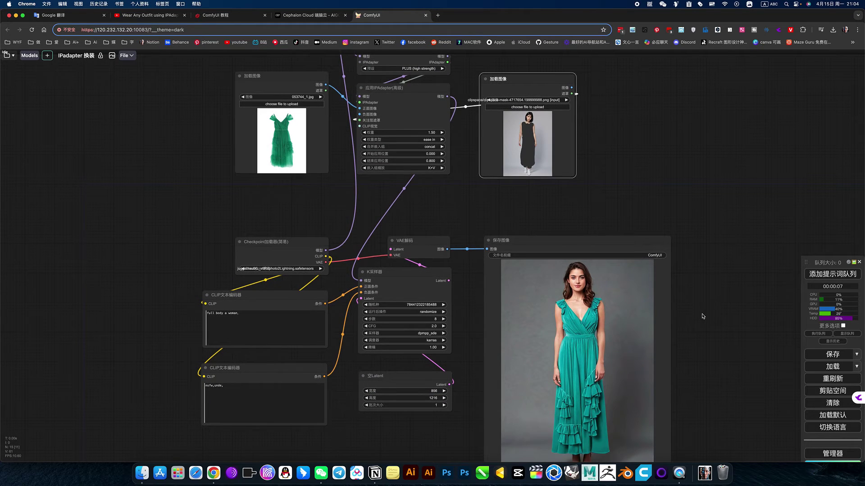
{"action": "left_click_drag", "start_coordinate": [680, 367], "coordinate": [684, 360]}
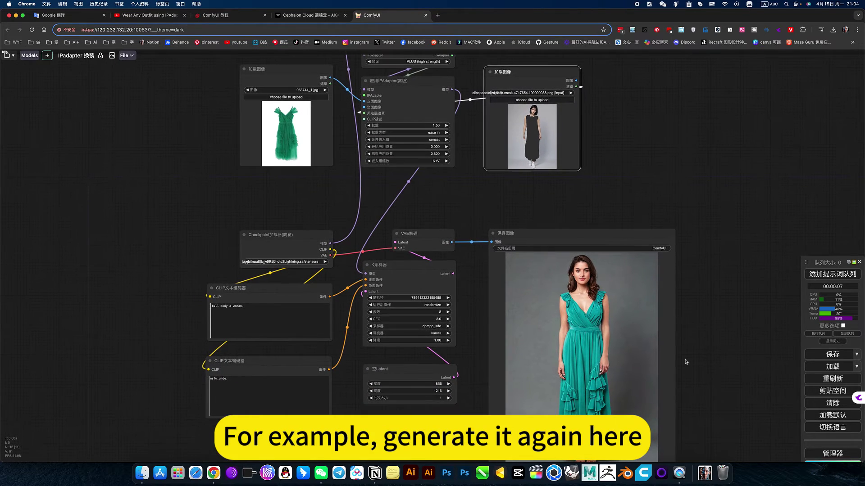
{"action": "left_click_drag", "start_coordinate": [322, 189], "coordinate": [382, 259]}
{"action": "scroll", "coordinate": [348, 221], "scroll_direction": "up", "scroll_amount": 7}
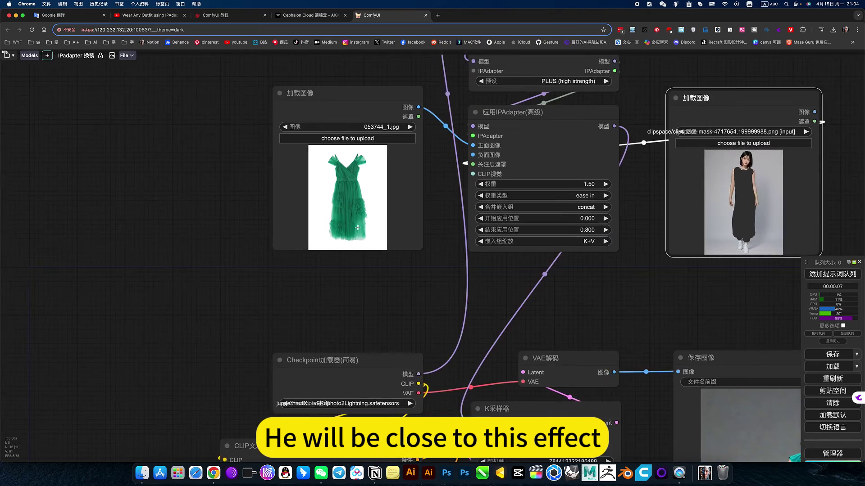
{"action": "scroll", "coordinate": [394, 259], "scroll_direction": "down", "scroll_amount": 5}
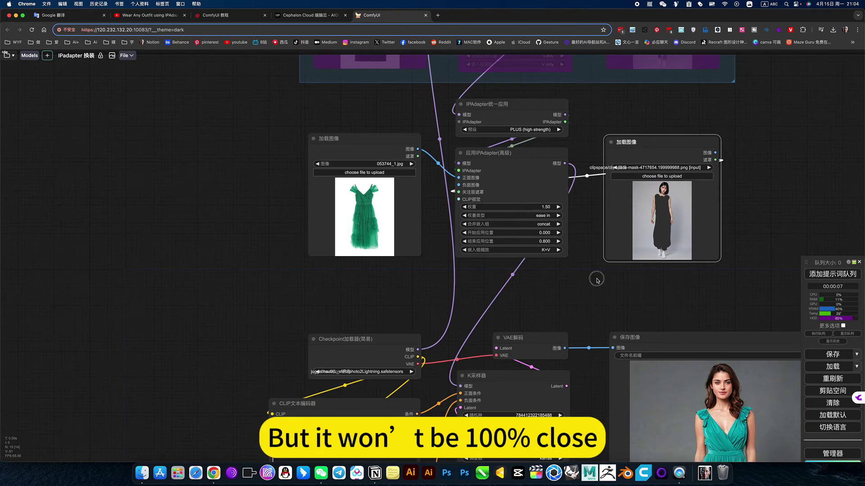
{"action": "left_click_drag", "start_coordinate": [597, 279], "coordinate": [446, 173]}
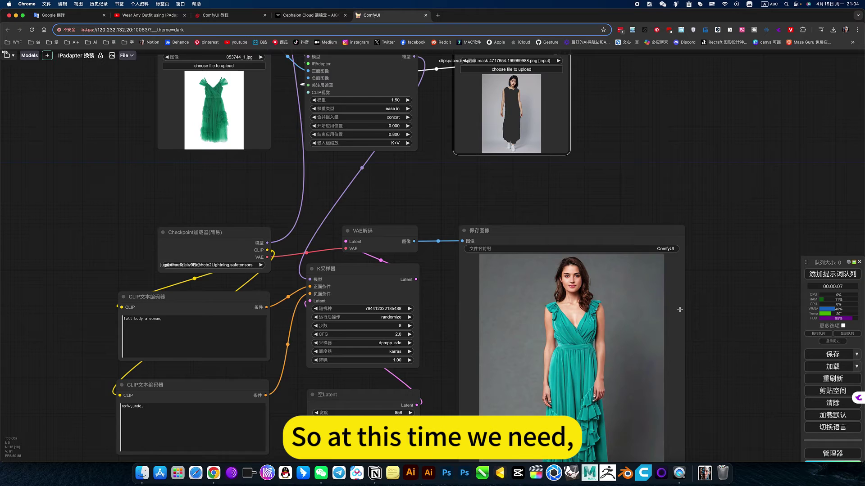
Set the advanced IPAdapter's embeds scaling (嵌入组缩放) to V only and generate the image again.
{"action": "scroll", "coordinate": [680, 310], "scroll_direction": "down", "scroll_amount": 4}
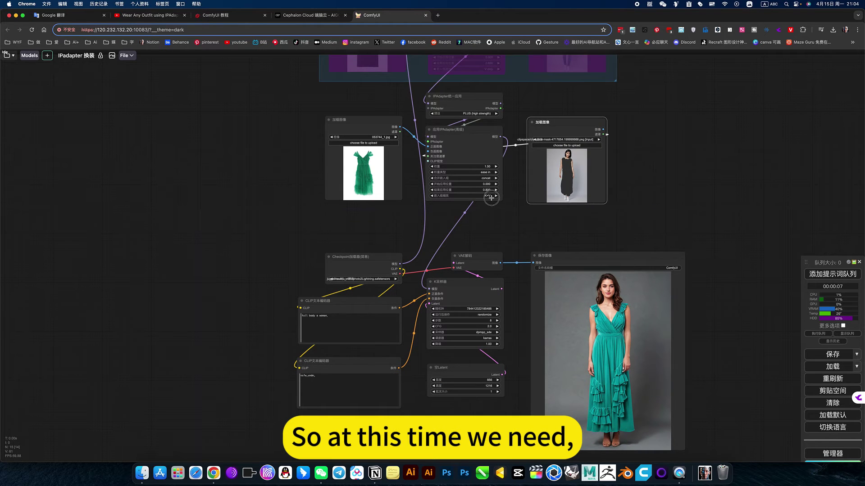
{"action": "left_click", "coordinate": [491, 198]}
{"action": "left_click", "coordinate": [496, 199]}
{"action": "left_click_drag", "start_coordinate": [584, 219], "coordinate": [531, 209]}
{"action": "left_click", "coordinate": [821, 278]}
{"action": "scroll", "coordinate": [412, 145], "scroll_direction": "up", "scroll_amount": 3}
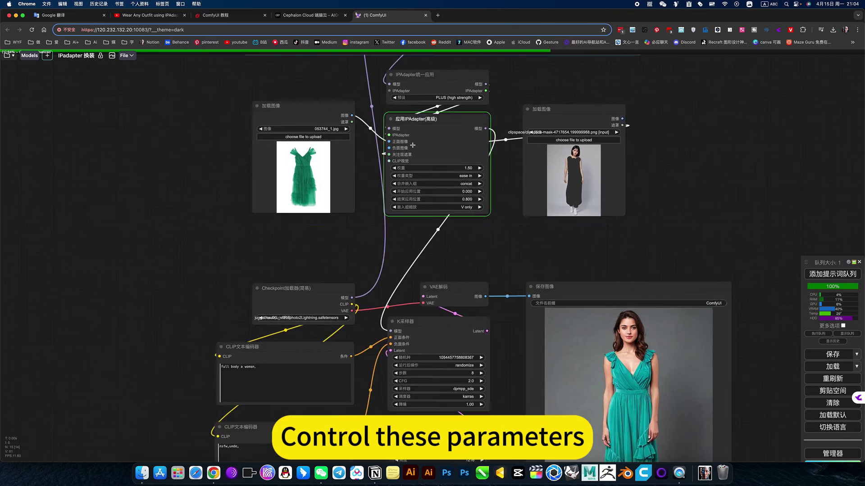
{"action": "scroll", "coordinate": [413, 145], "scroll_direction": "up", "scroll_amount": 3}
{"action": "scroll", "coordinate": [689, 307], "scroll_direction": "down", "scroll_amount": 3}
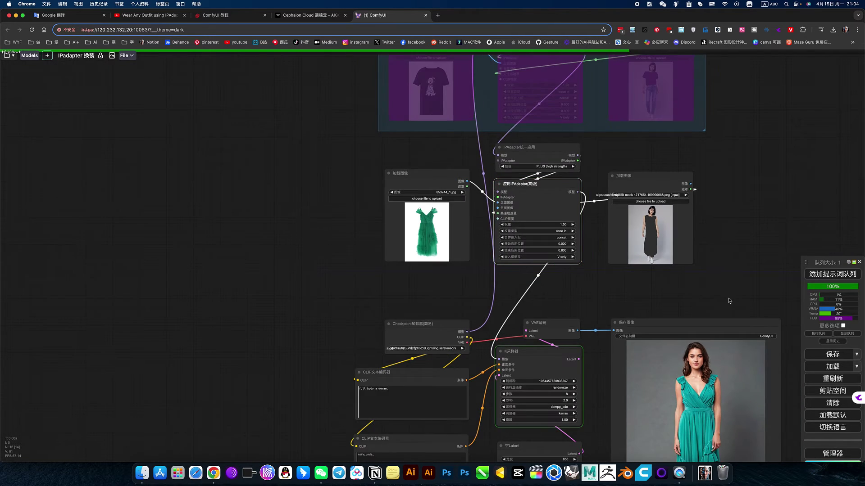
{"action": "left_click_drag", "start_coordinate": [688, 308], "coordinate": [579, 187]}
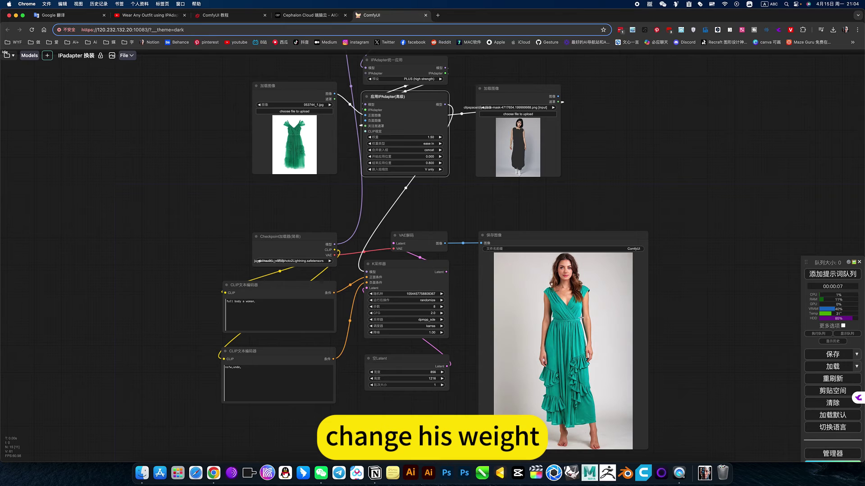
Set the advanced IPAdapter's weight (权重) to 2 and queue another generation.
{"action": "left_click_drag", "start_coordinate": [450, 191], "coordinate": [454, 210]}
{"action": "left_click", "coordinate": [437, 156]}
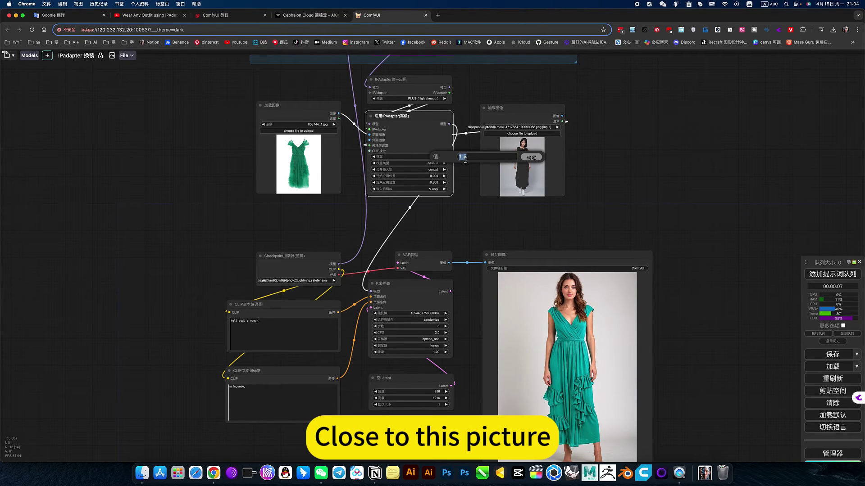
{"action": "type", "text": "2"}
{"action": "key", "text": "Return"}
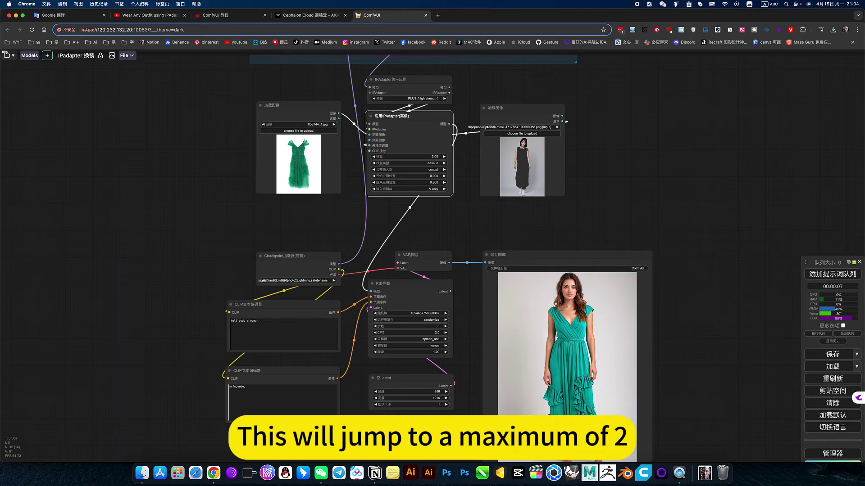
{"action": "left_click", "coordinate": [822, 274]}
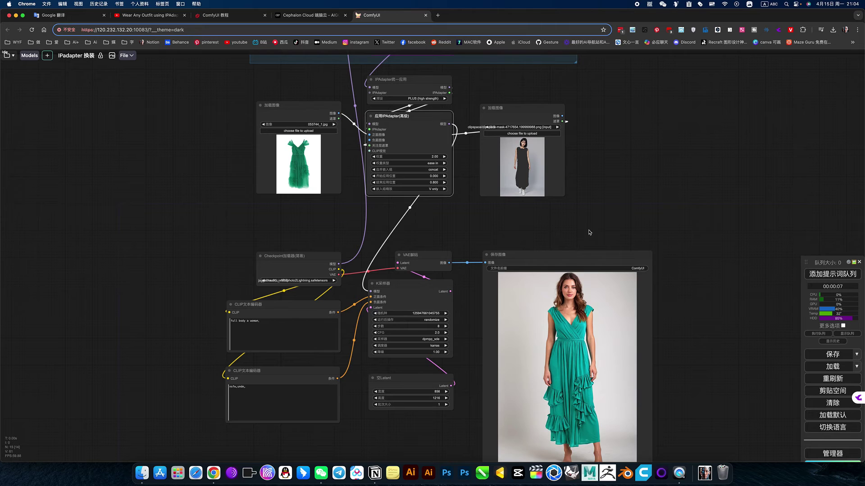
Compare the newly generated dress with the neckline, sleeves and ruffles of the green dress reference.
{"action": "scroll", "coordinate": [679, 288], "scroll_direction": "down", "scroll_amount": 2}
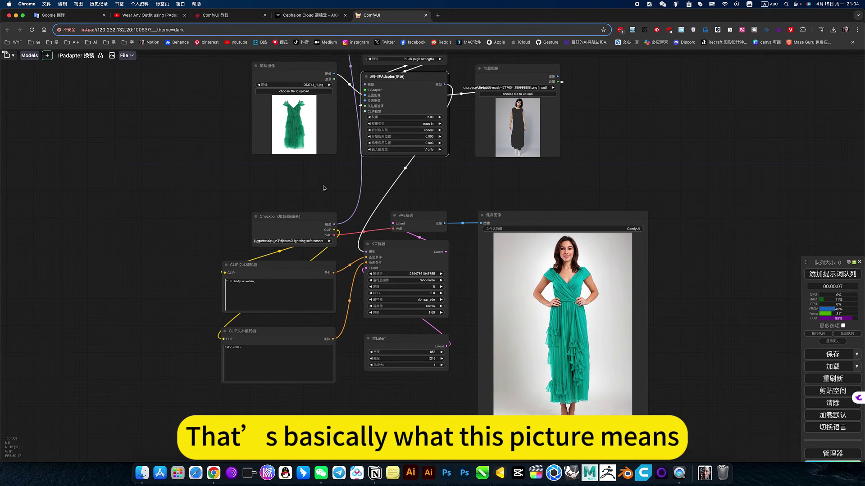
{"action": "scroll", "coordinate": [323, 189], "scroll_direction": "up", "scroll_amount": 10}
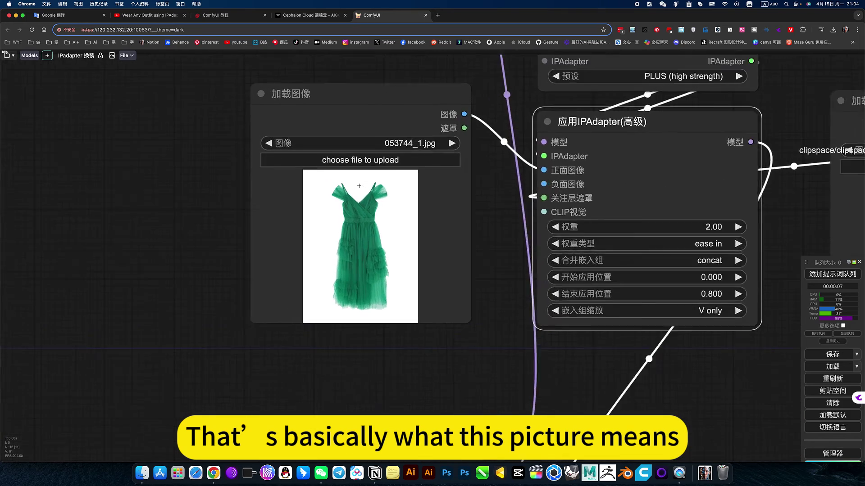
{"action": "scroll", "coordinate": [359, 186], "scroll_direction": "up", "scroll_amount": 10}
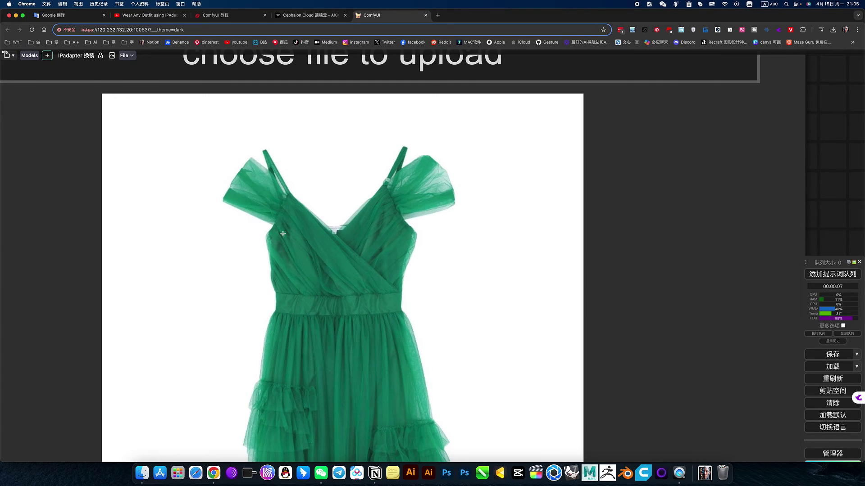
{"action": "scroll", "coordinate": [435, 298], "scroll_direction": "down", "scroll_amount": 10}
{"action": "scroll", "coordinate": [590, 353], "scroll_direction": "down", "scroll_amount": 10}
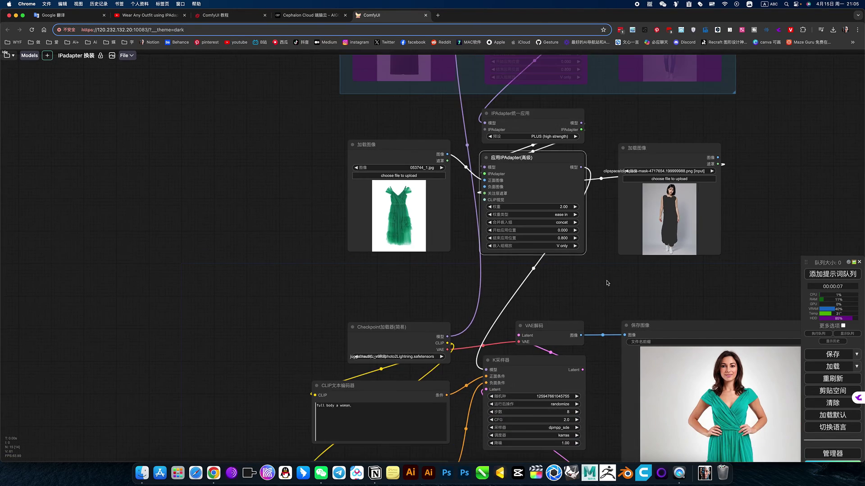
{"action": "left_click_drag", "start_coordinate": [605, 267], "coordinate": [461, 208]}
View the running applications on Cephalon Cloud, then return to ComfyUI and look through the saved workflows in the workspace.
{"action": "left_click", "coordinate": [314, 16]}
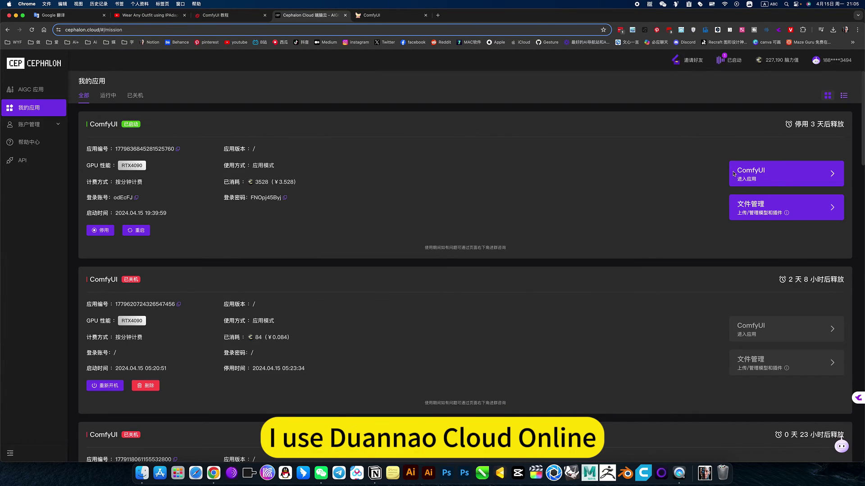
{"action": "left_click", "coordinate": [383, 17]}
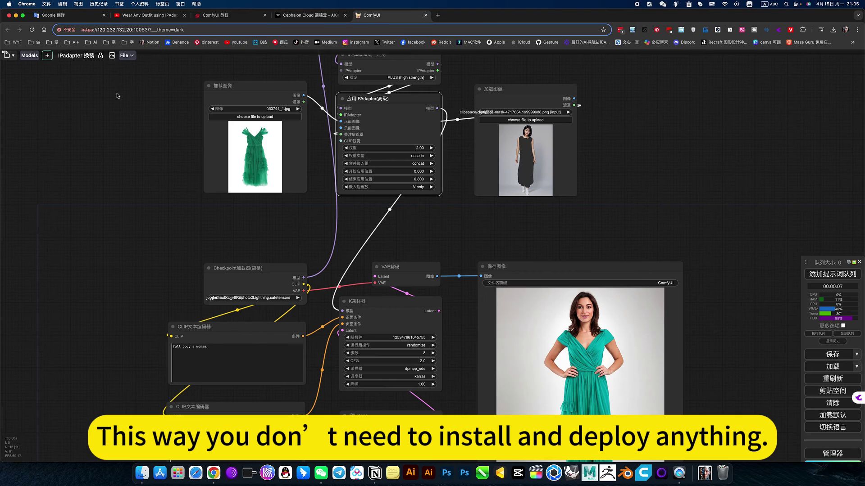
{"action": "left_click", "coordinate": [9, 57]}
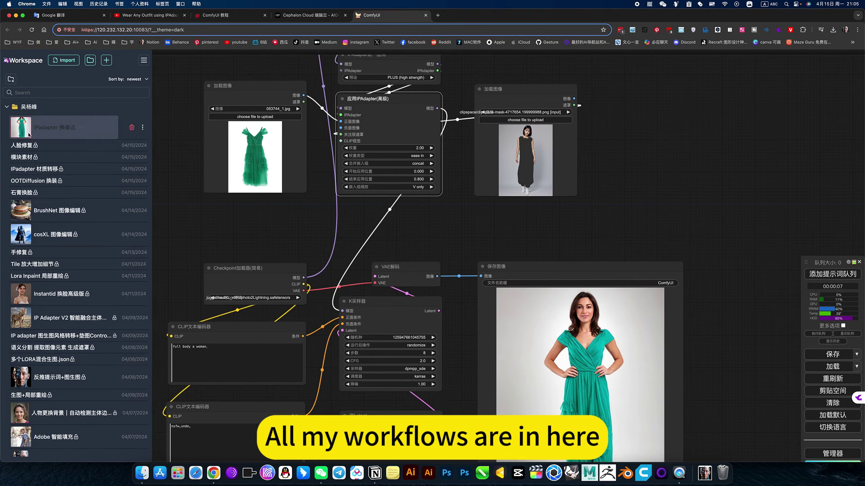
{"action": "left_click", "coordinate": [198, 242]}
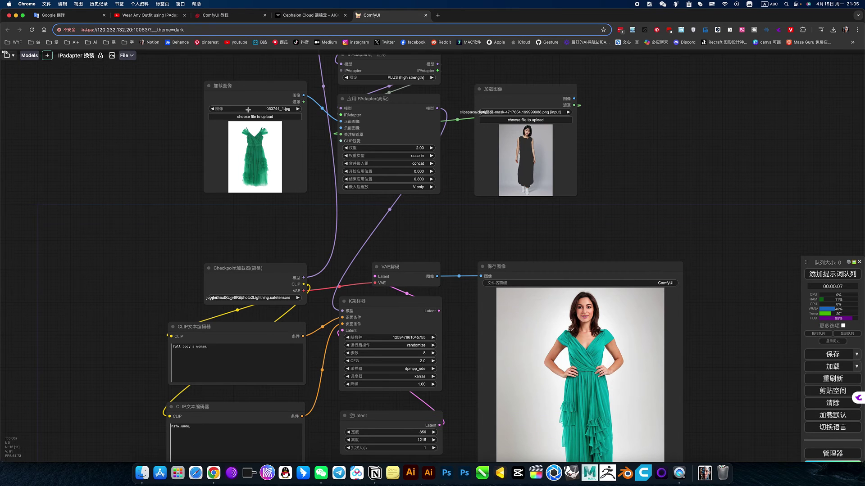
Switch to the ComfyUI 教程 notes page, view its search, and examine the IPadapter 换装 workflow entry.
{"action": "left_click", "coordinate": [226, 19]}
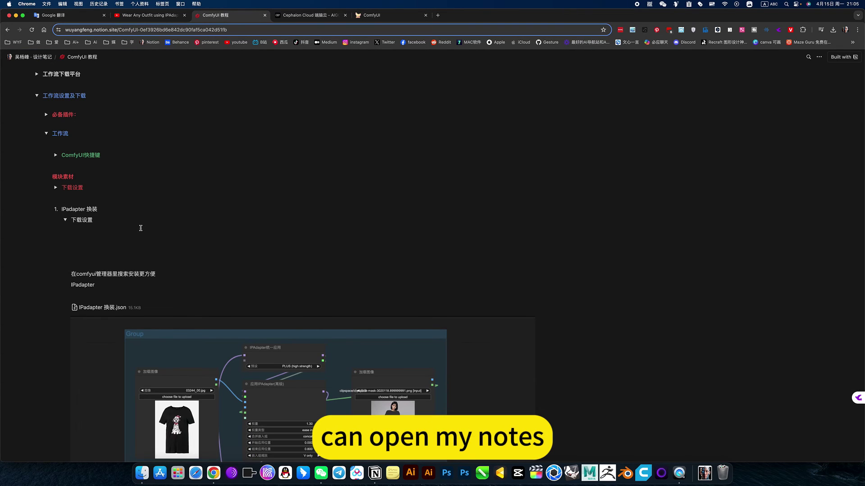
{"action": "scroll", "coordinate": [141, 228], "scroll_direction": "down", "scroll_amount": 1}
{"action": "scroll", "coordinate": [141, 229], "scroll_direction": "down", "scroll_amount": 1}
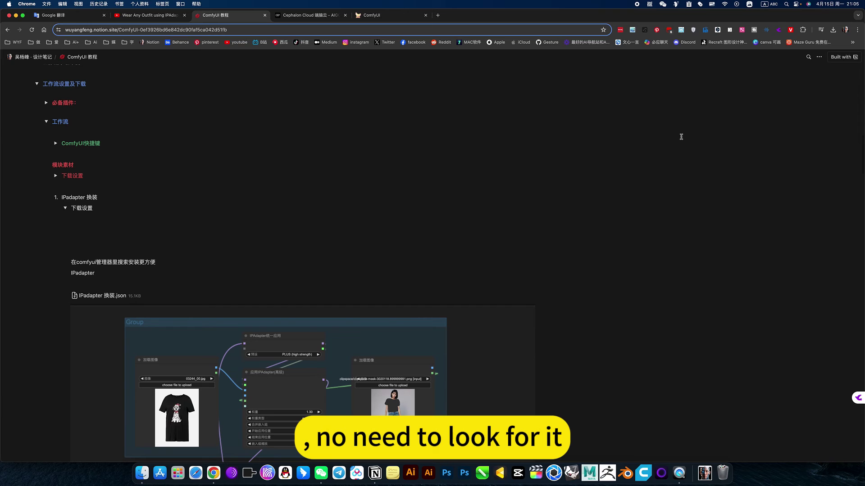
{"action": "left_click", "coordinate": [808, 57]}
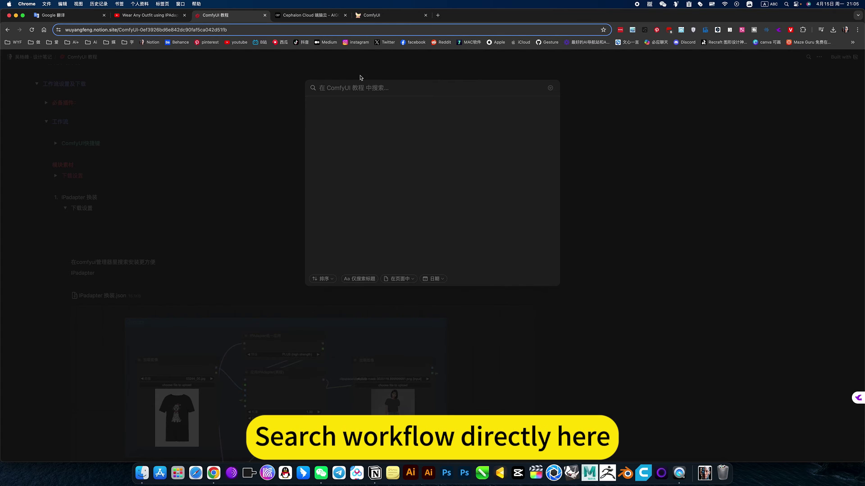
{"action": "left_click", "coordinate": [569, 98]}
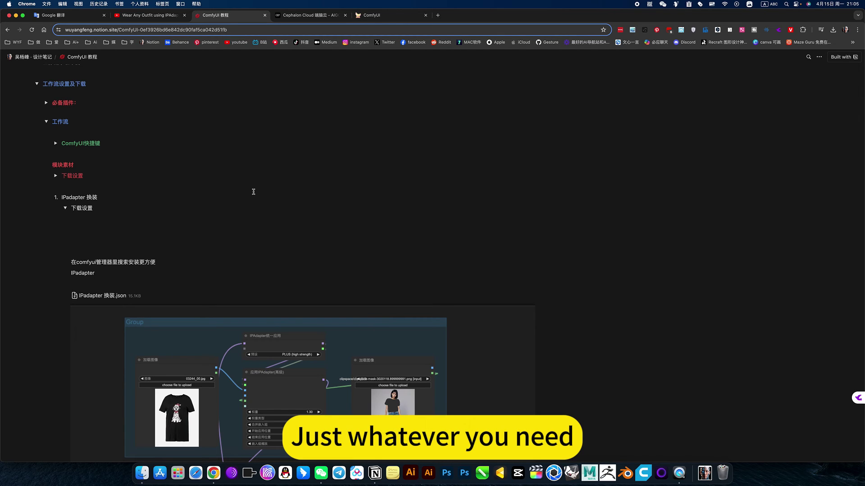
{"action": "scroll", "coordinate": [251, 194], "scroll_direction": "down", "scroll_amount": 3}
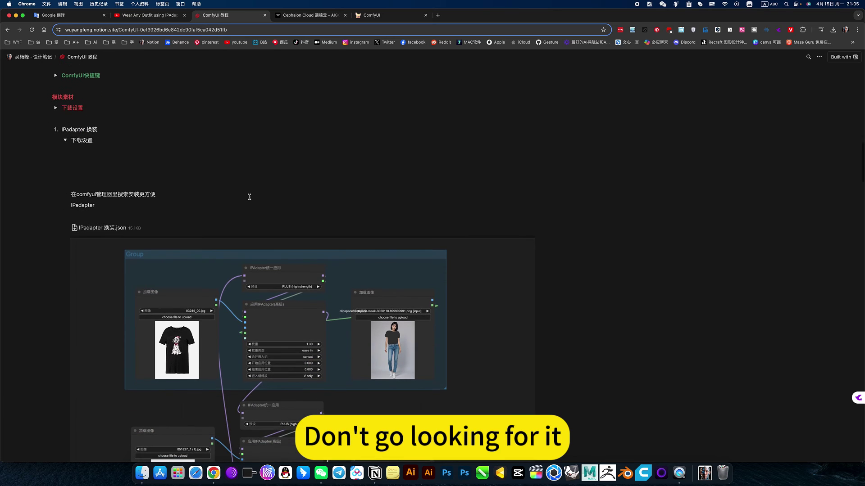
{"action": "scroll", "coordinate": [158, 209], "scroll_direction": "up", "scroll_amount": 1}
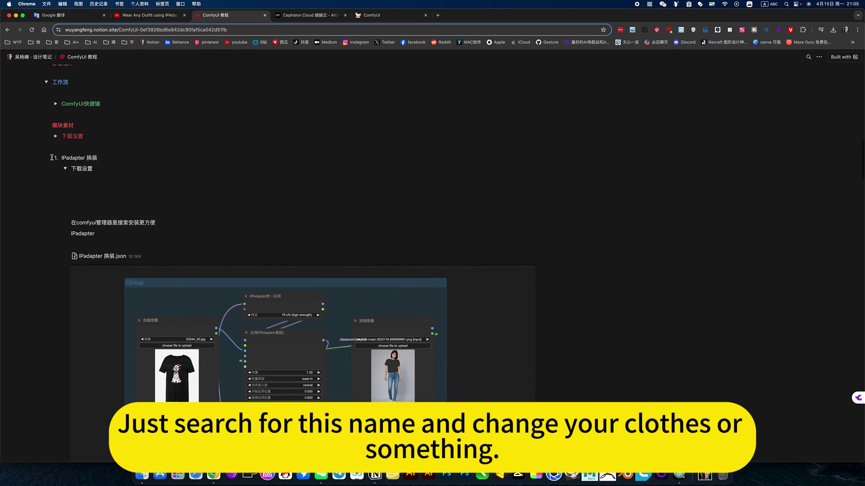
Examine the IPadapter 换装 entry in the notes: its required IPadapter node, the downloadable workflow JSON and the example workflow screenshots.
{"action": "scroll", "coordinate": [136, 215], "scroll_direction": "down", "scroll_amount": 3}
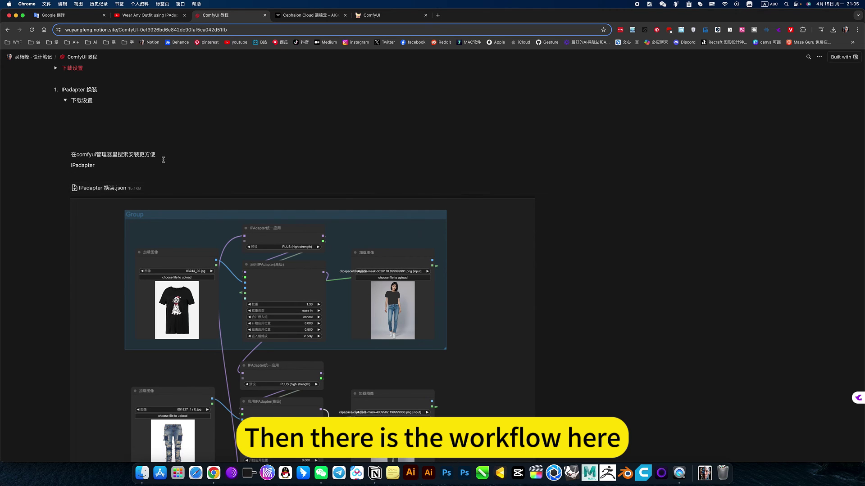
{"action": "double_click", "coordinate": [98, 165]}
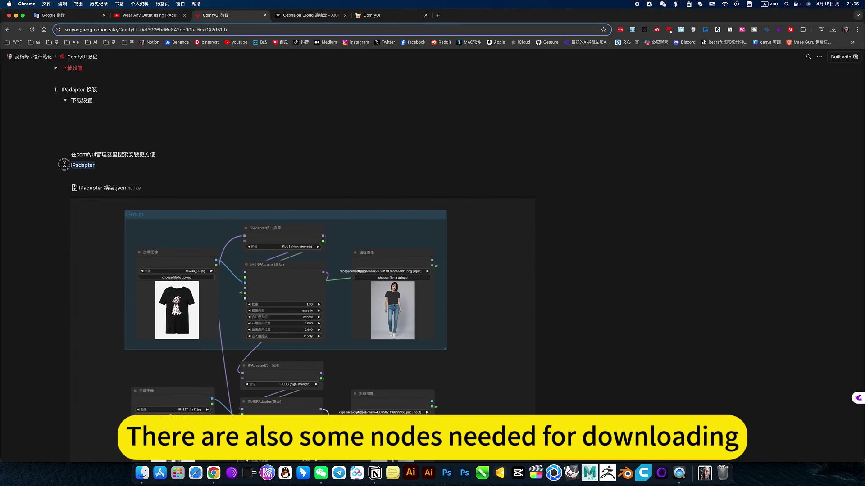
{"action": "scroll", "coordinate": [121, 170], "scroll_direction": "down", "scroll_amount": 5}
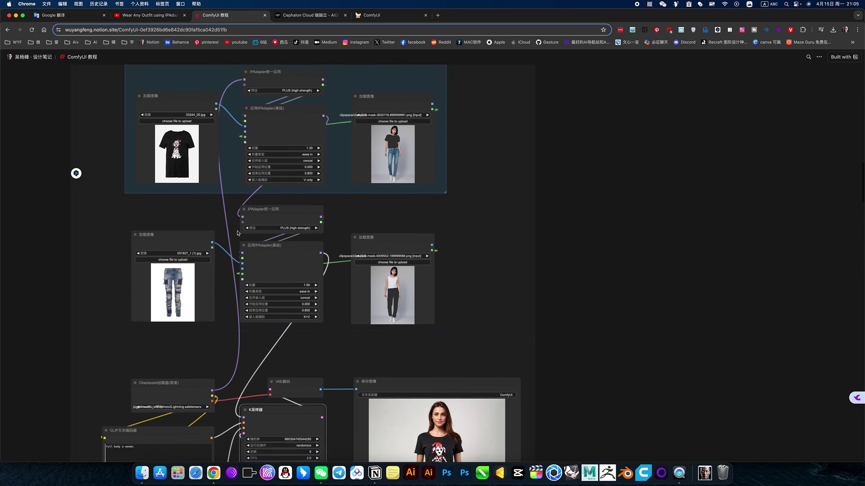
{"action": "scroll", "coordinate": [113, 142], "scroll_direction": "up", "scroll_amount": 3}
{"action": "scroll", "coordinate": [234, 236], "scroll_direction": "down", "scroll_amount": 10}
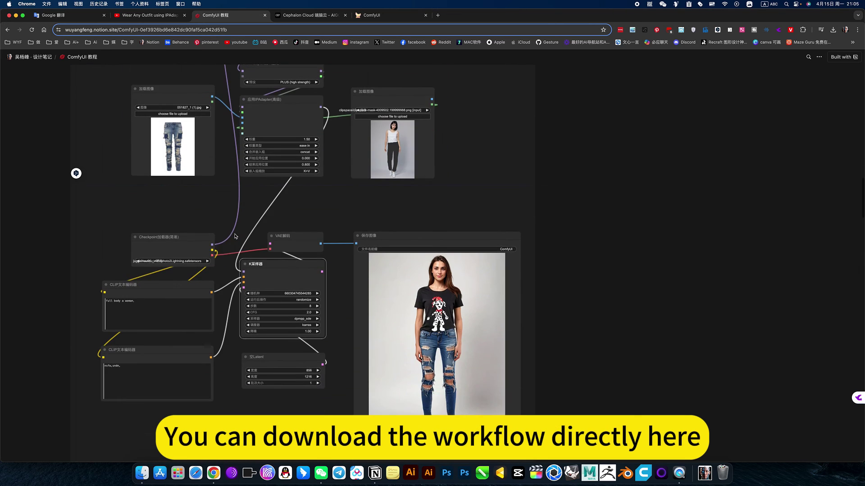
{"action": "scroll", "coordinate": [234, 236], "scroll_direction": "down", "scroll_amount": 5}
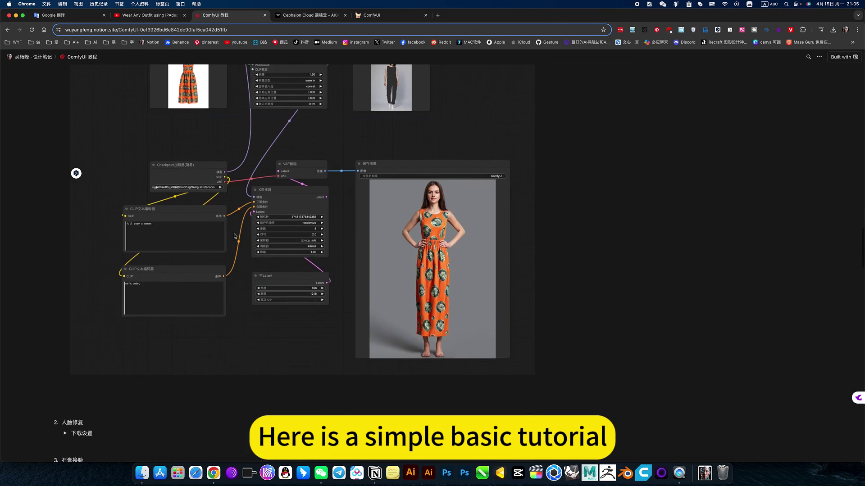
{"action": "scroll", "coordinate": [234, 235], "scroll_direction": "up", "scroll_amount": 15}
{"action": "scroll", "coordinate": [235, 233], "scroll_direction": "down", "scroll_amount": 2}
{"action": "scroll", "coordinate": [234, 234], "scroll_direction": "down", "scroll_amount": 3}
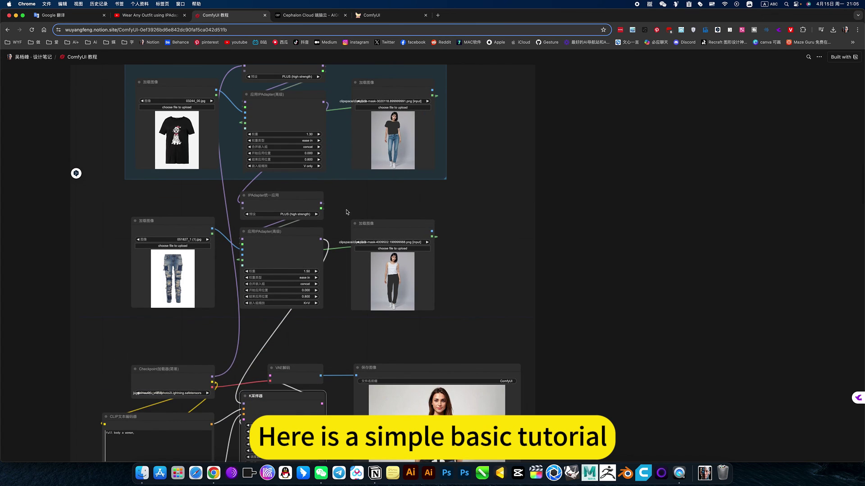
{"action": "scroll", "coordinate": [359, 97], "scroll_direction": "up", "scroll_amount": 6}
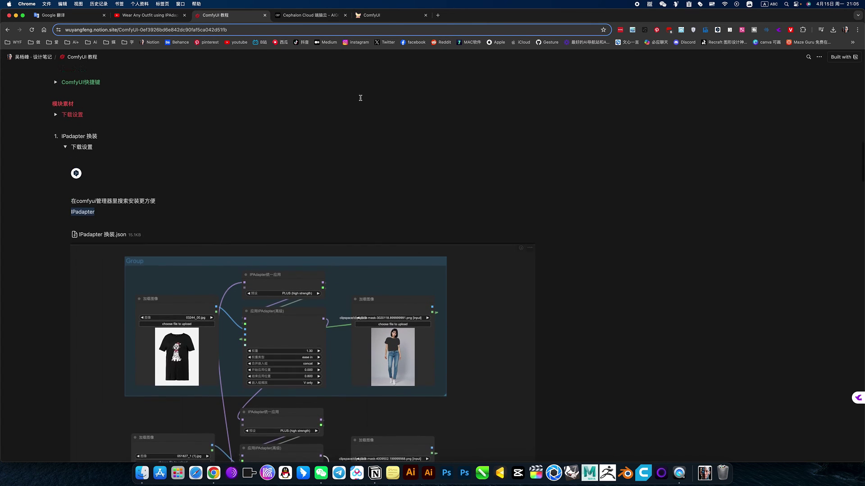
Switch to the ComfyUI workflow and examine how the dress image, mask image and IPAdapter nodes link to the sampler.
{"action": "left_click", "coordinate": [378, 17]}
{"action": "left_click_drag", "start_coordinate": [474, 230], "coordinate": [483, 315]}
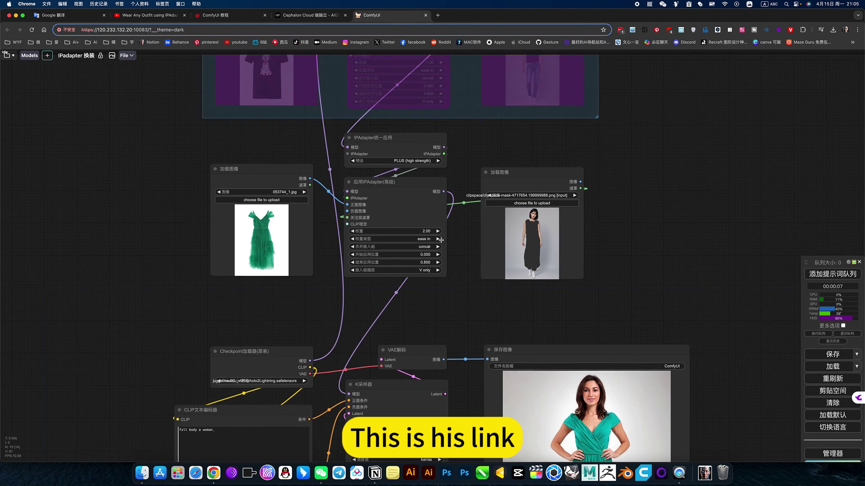
{"action": "scroll", "coordinate": [367, 179], "scroll_direction": "up", "scroll_amount": 5}
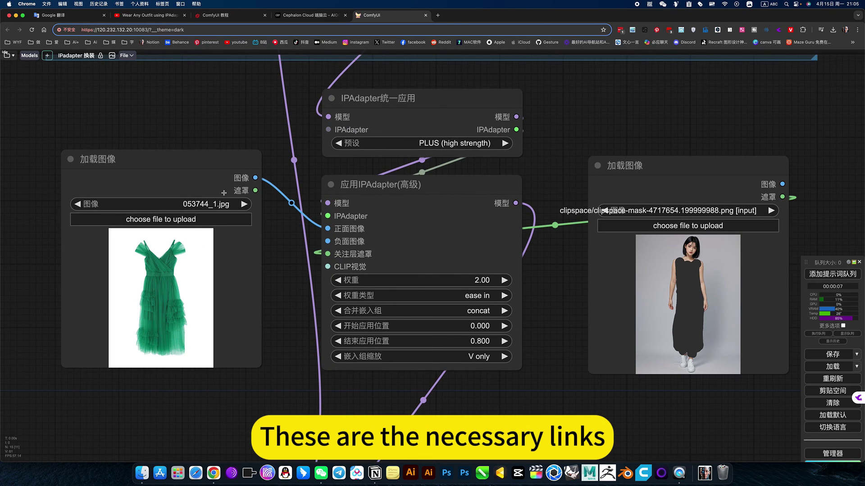
{"action": "scroll", "coordinate": [426, 244], "scroll_direction": "down", "scroll_amount": 5}
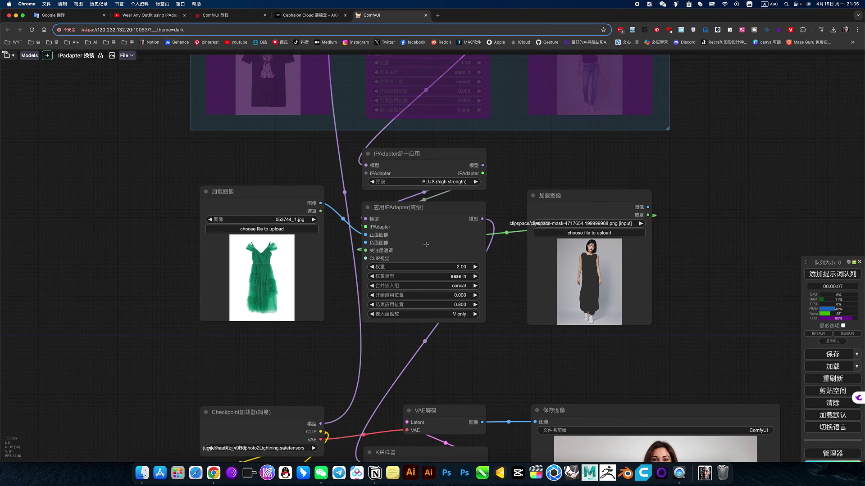
{"action": "scroll", "coordinate": [521, 168], "scroll_direction": "down", "scroll_amount": 5}
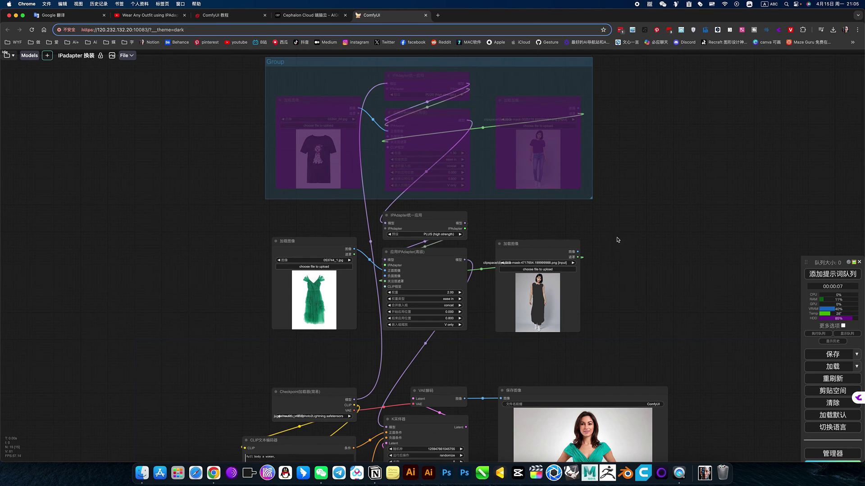
{"action": "left_click_drag", "start_coordinate": [613, 193], "coordinate": [608, 136]}
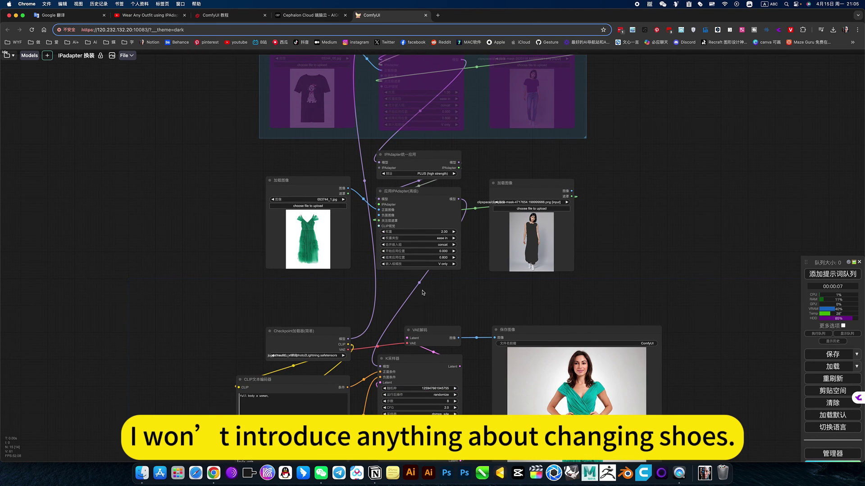
{"action": "scroll", "coordinate": [407, 266], "scroll_direction": "up", "scroll_amount": 5}
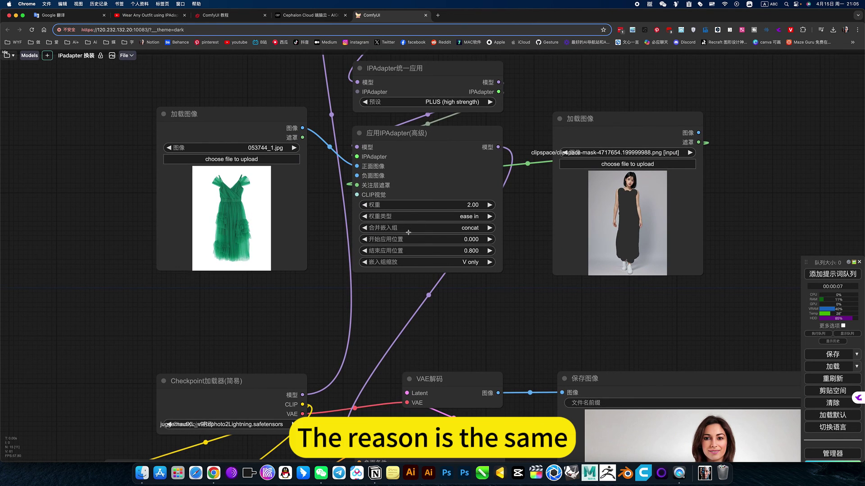
{"action": "scroll", "coordinate": [433, 170], "scroll_direction": "down", "scroll_amount": 6}
{"action": "scroll", "coordinate": [460, 185], "scroll_direction": "up", "scroll_amount": 1}
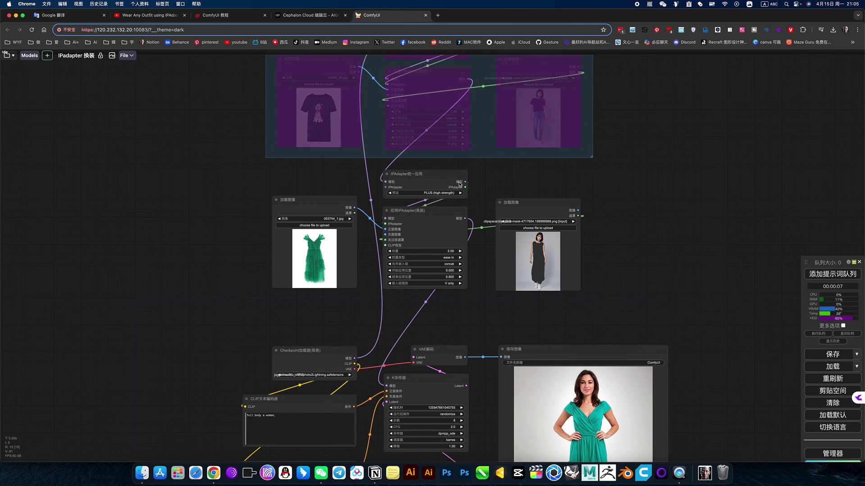